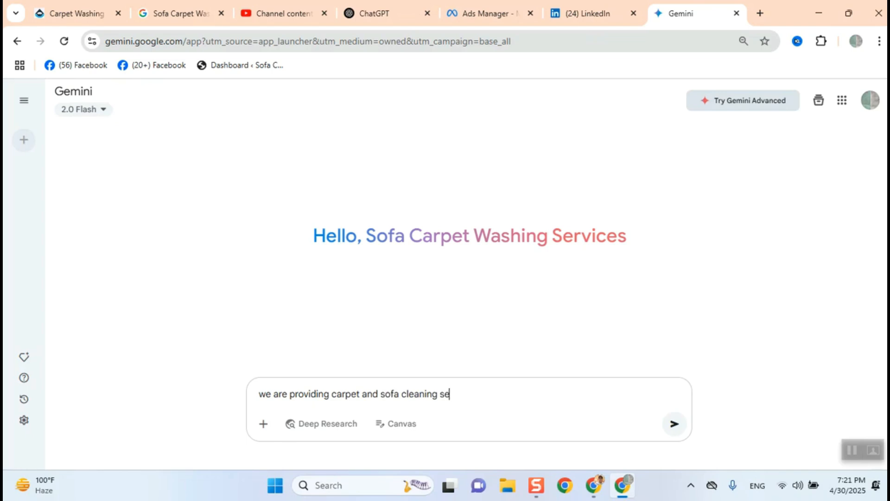
- Draft a Gemini prompt saying you provide carpet and sofa cleaning services and asking it to suggest a LinkedIn business category
text(suh)
key(BackSpace)
text(ggest me linkedin )
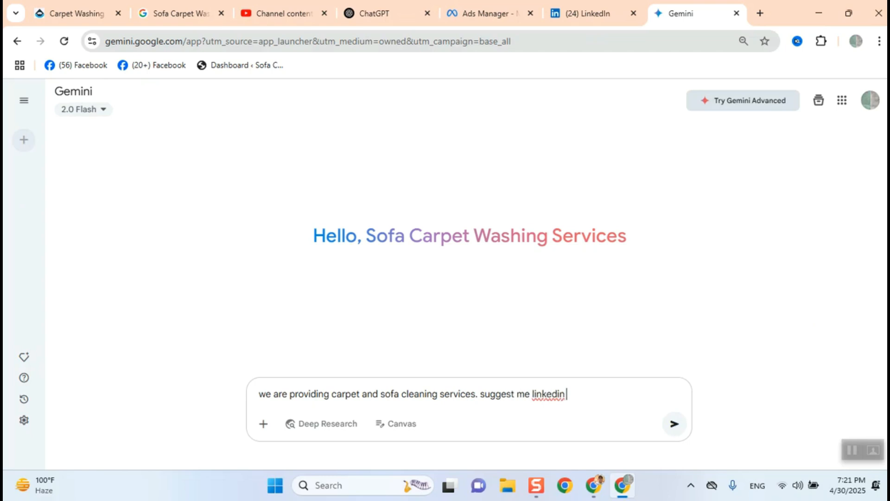
text(business category)
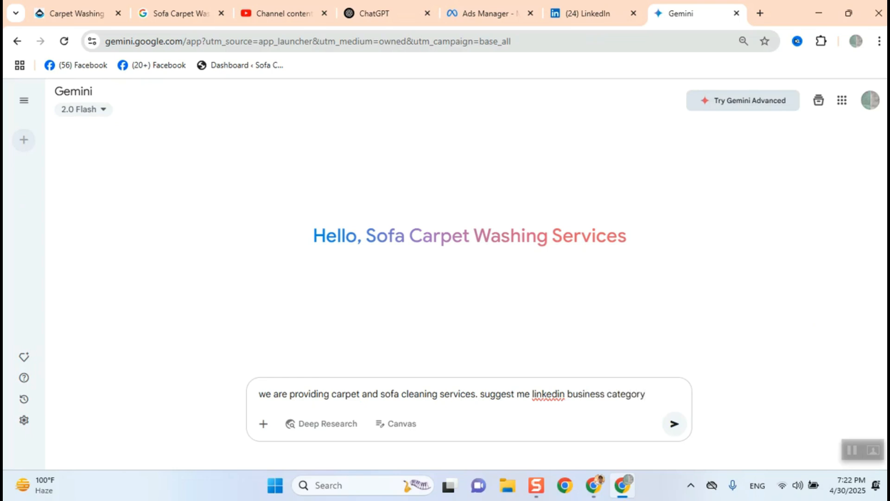
click(573, 13)
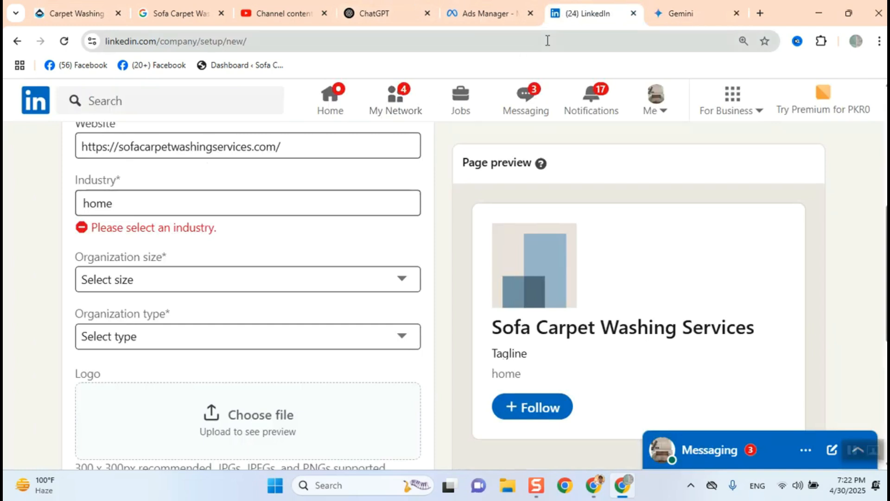
click(660, 17)
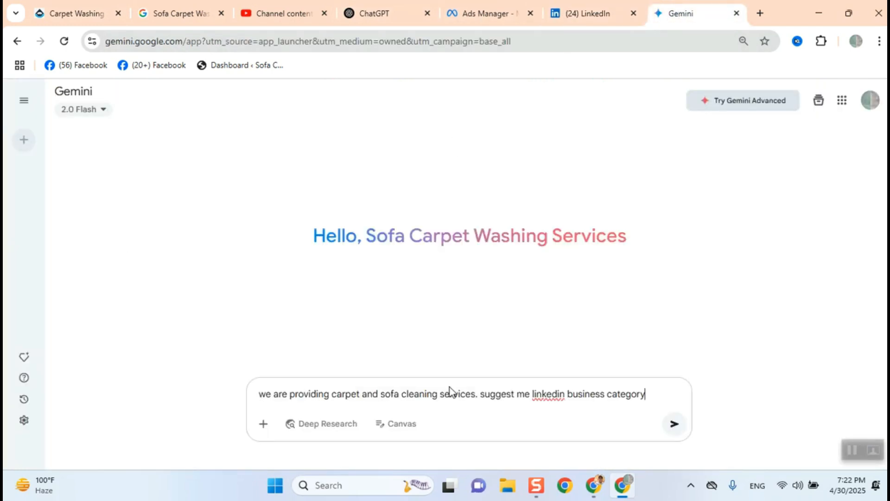
- Replace 'business category' with 'industry' in the prompt and send it to Gemini
key(BackSpace)
key(BackSpace)
key(BackSpace)
key(BackSpace)
key(BackSpace)
key(BackSpace)
key(BackSpace)
key(BackSpace)
key(BackSpace)
key(BackSpace)
key(BackSpace)
key(BackSpace)
key(BackSpace)
key(BackSpace)
key(BackSpace)
key(BackSpace)
text(industry)
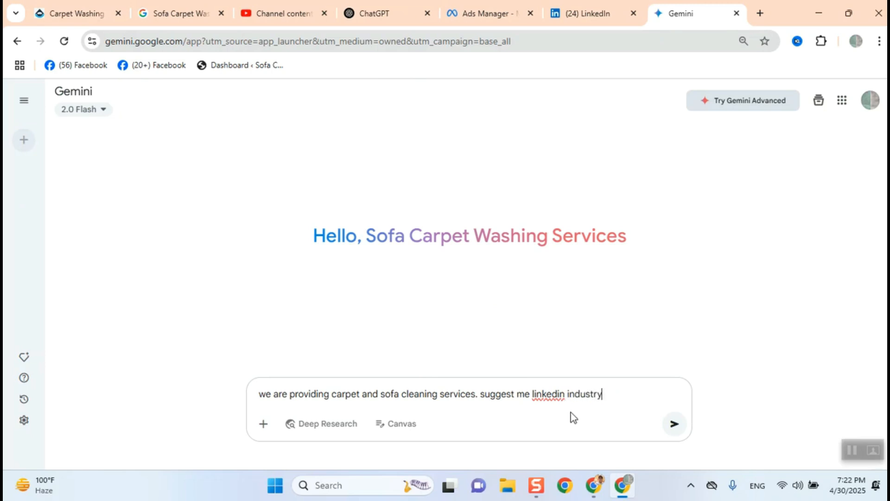
key(Return)
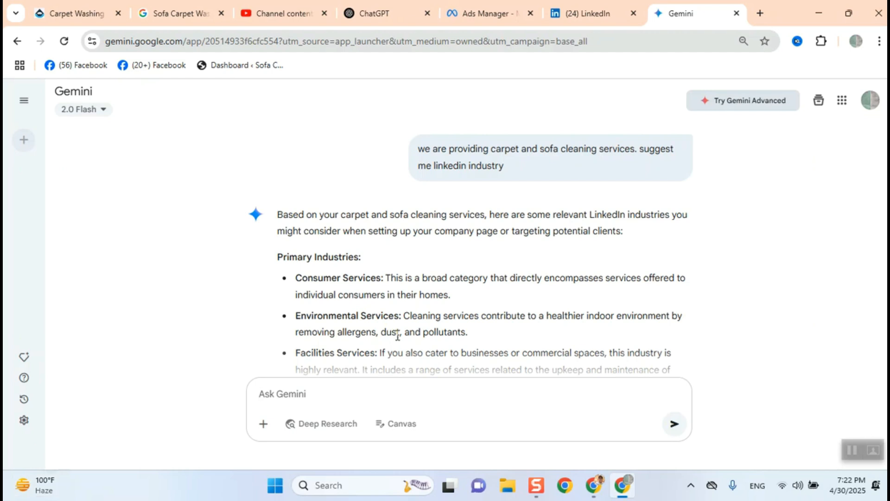
- Set the company page's Industry to Consumer Services, replacing the earlier home entry
scroll(397, 336, down, 1)
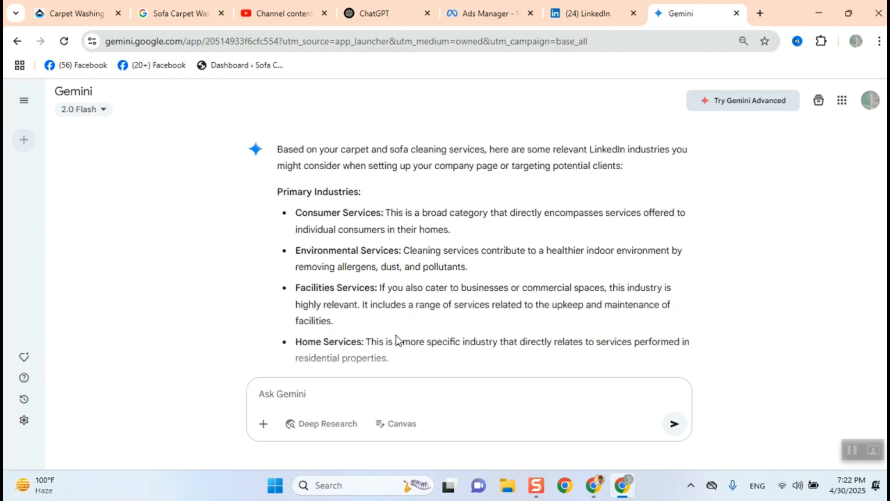
click(568, 14)
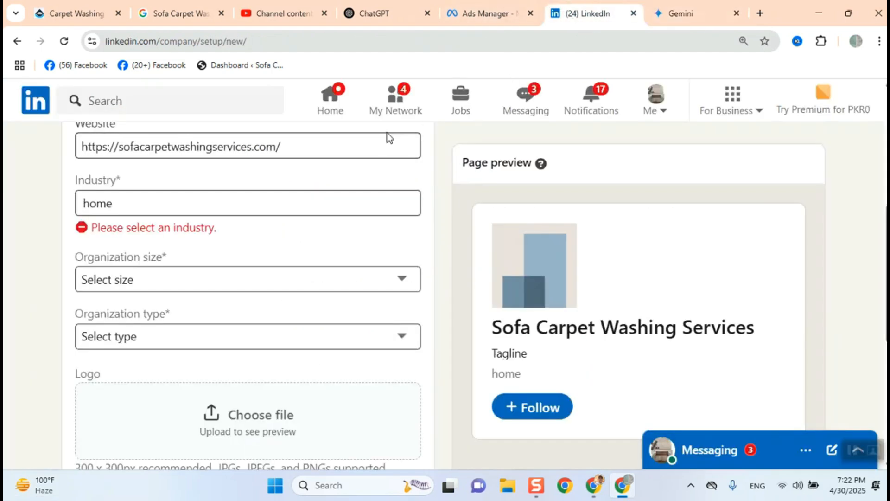
click(267, 193)
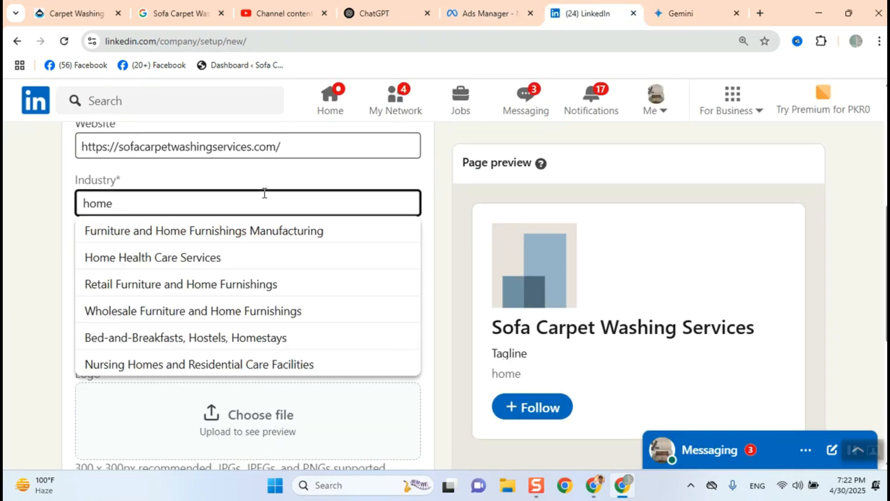
text(ser)
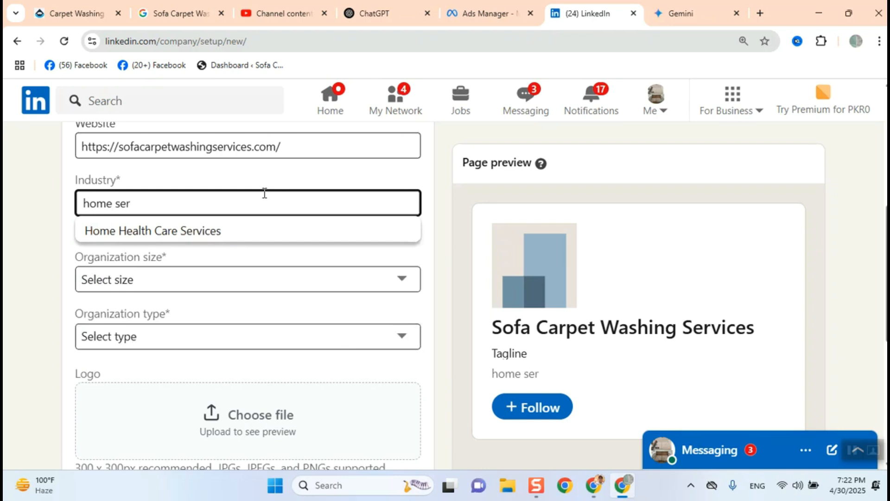
text(vices)
key(BackSpace)
key(BackSpace)
key(BackSpace)
key(BackSpace)
key(BackSpace)
key(BackSpace)
key(BackSpace)
key(BackSpace)
key(BackSpace)
key(BackSpace)
key(BackSpace)
key(BackSpace)
key(BackSpace)
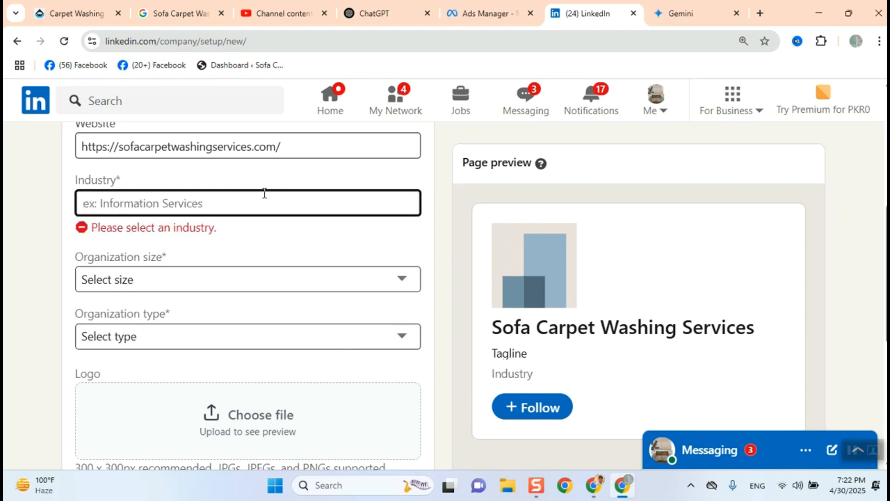
text(consumer)
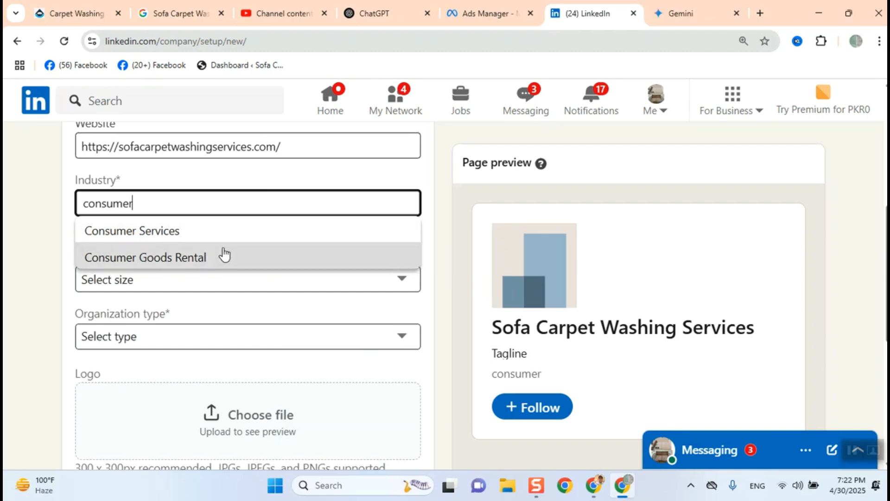
click(198, 230)
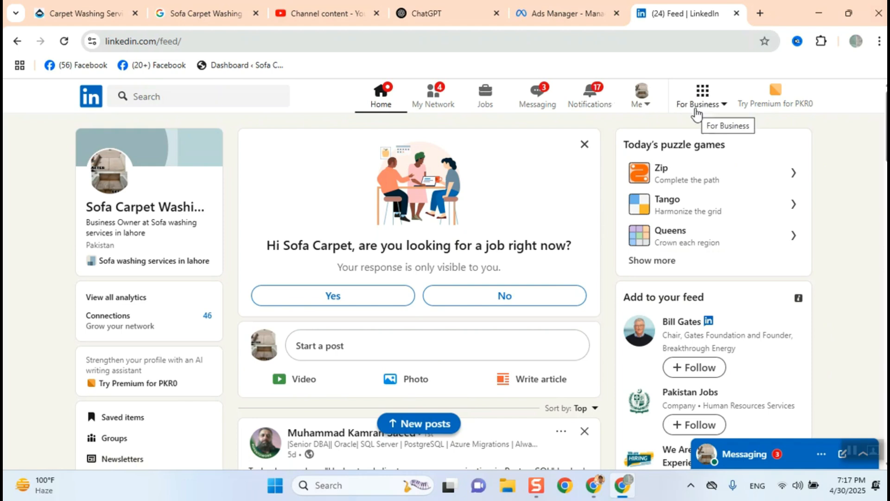
- Start creating a new LinkedIn Company page for small, medium and large businesses
click(696, 111)
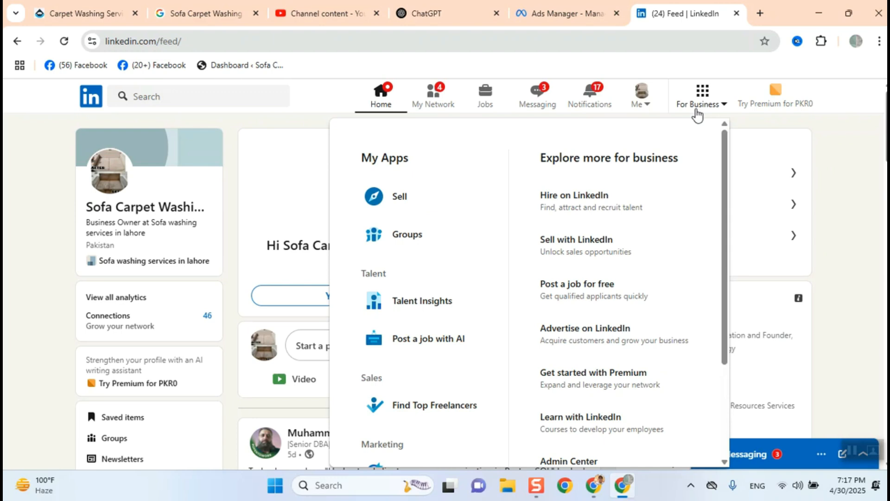
scroll(590, 213, down, 3)
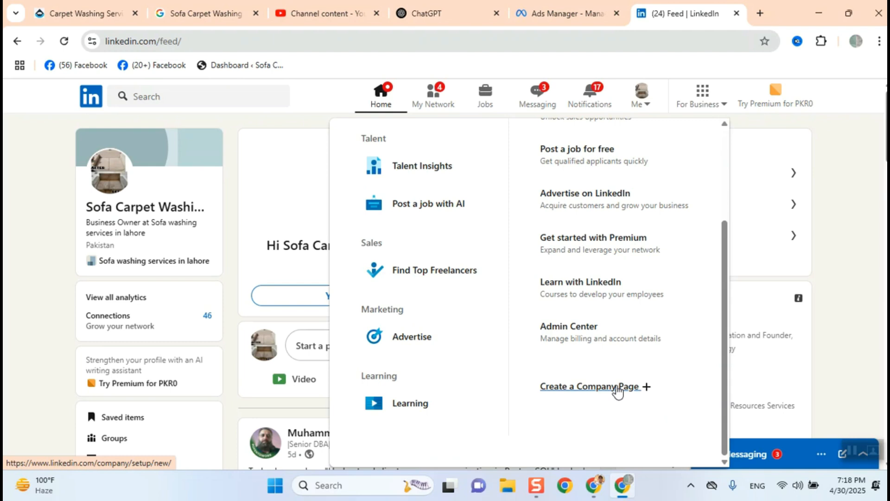
click(617, 391)
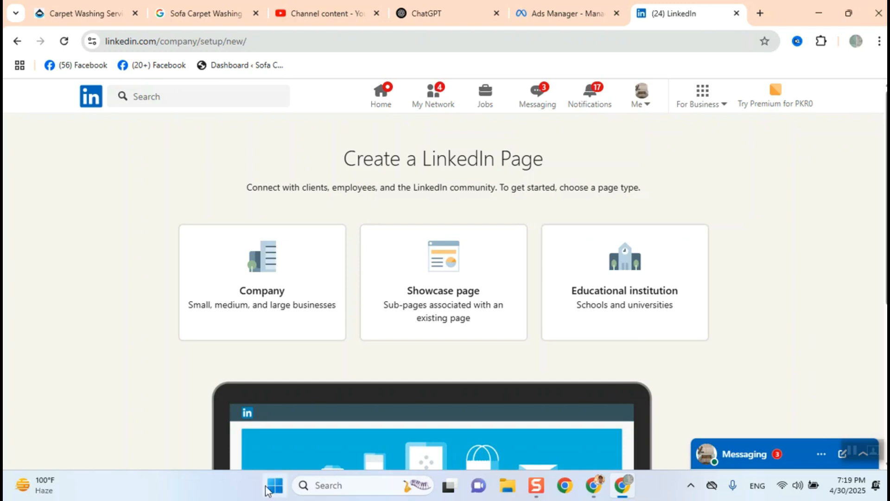
click(246, 288)
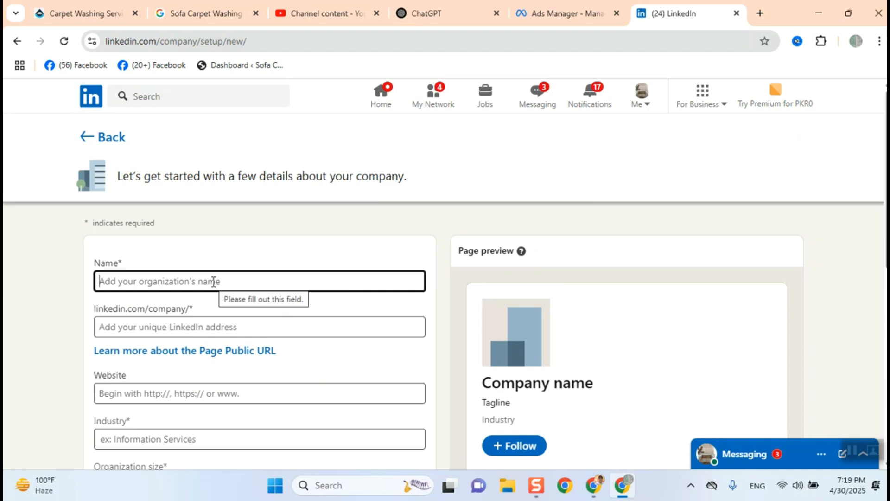
- Enter Sofa Carpet Washing Services as the company page name
text(So)
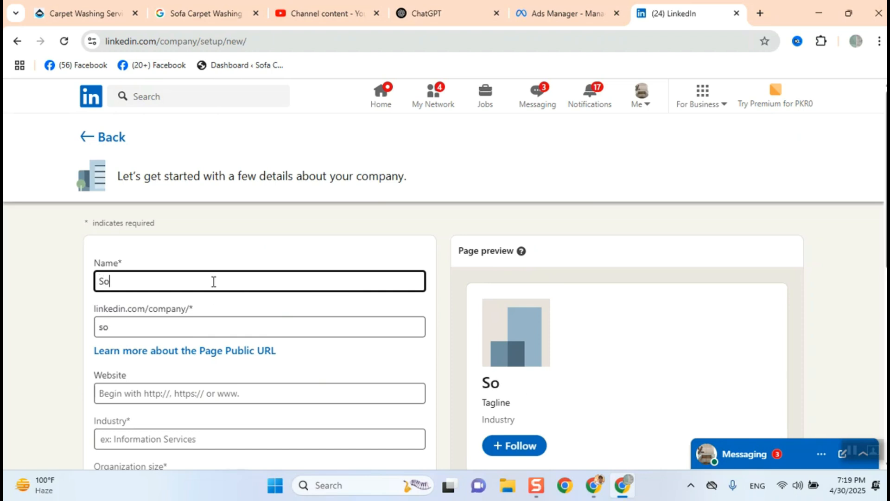
text(fa Carpet)
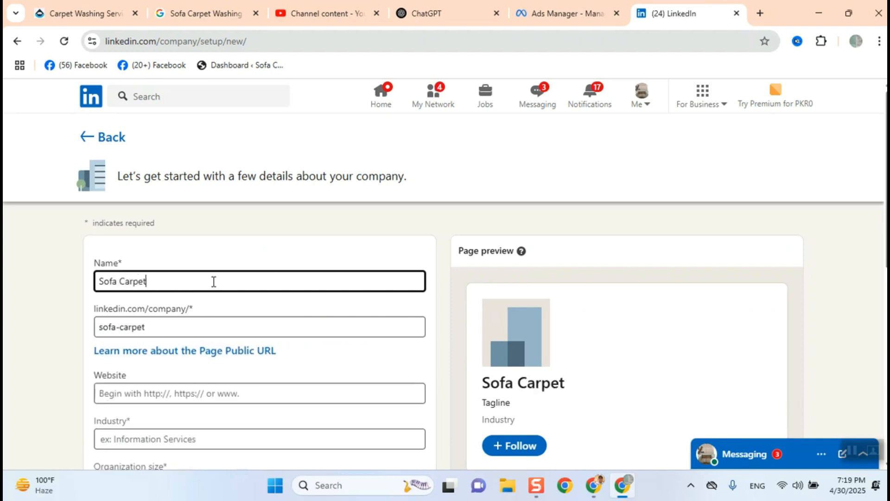
text( Wash)
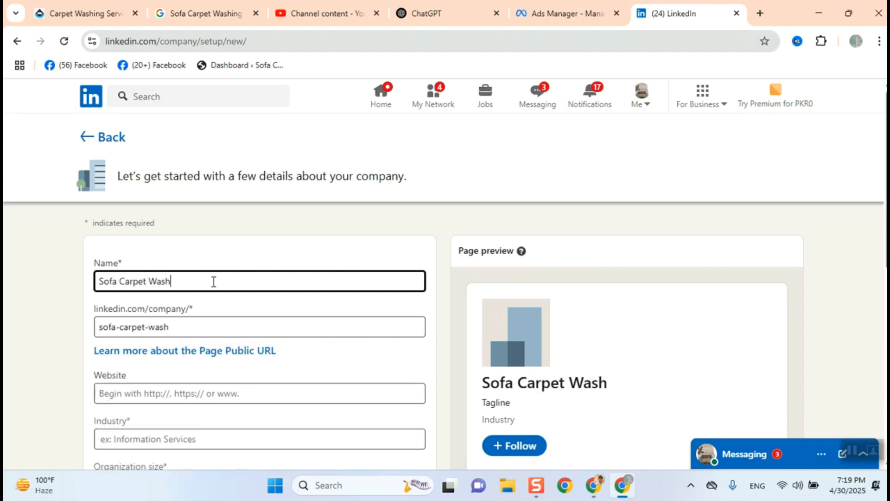
text(ing Services)
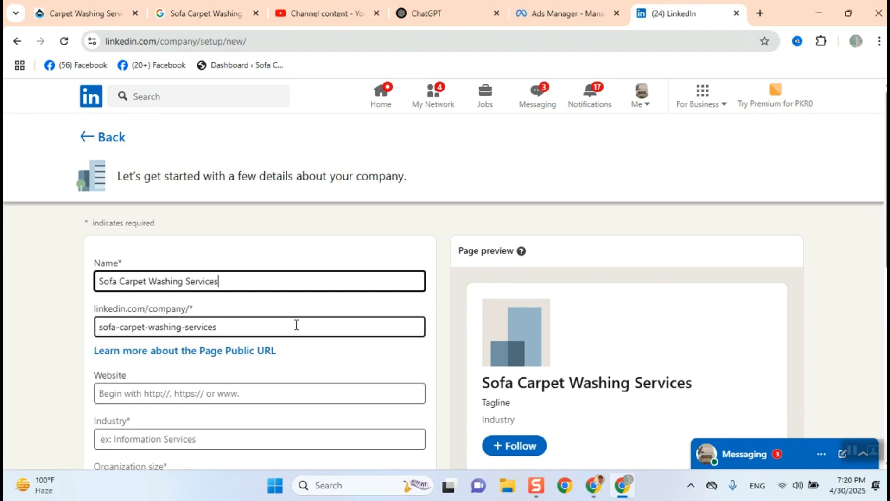
- Copy the business website's address from its tab and paste it into the page's Website field
click(90, 17)
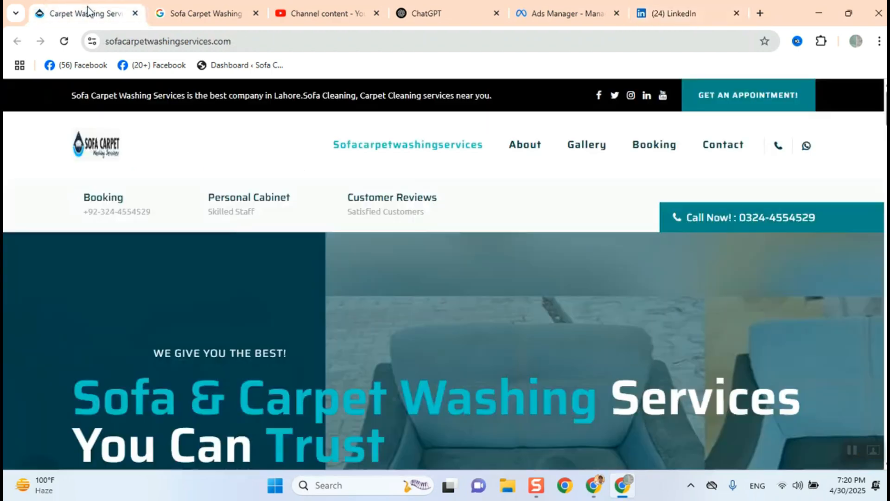
click(127, 45)
key(ctrl+c)
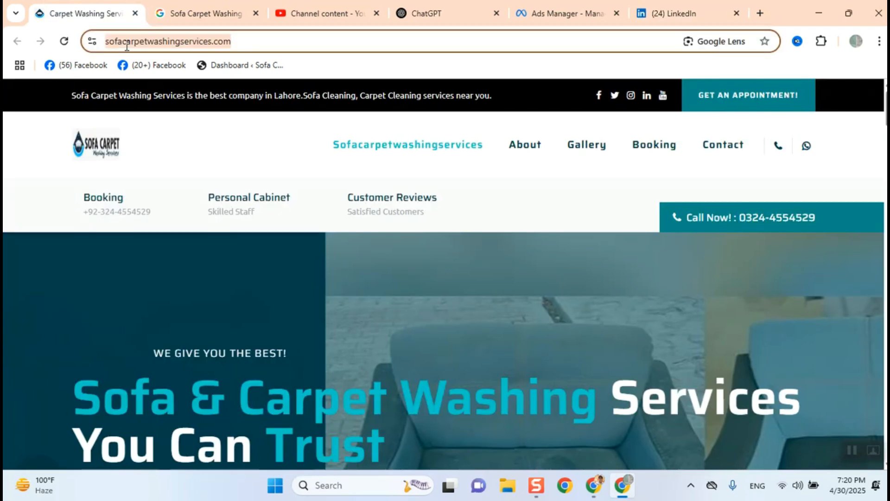
click(672, 13)
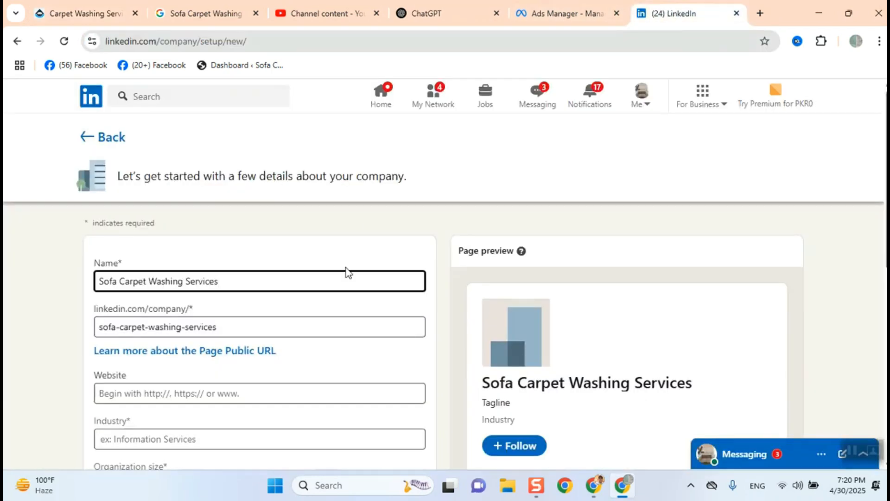
click(191, 393)
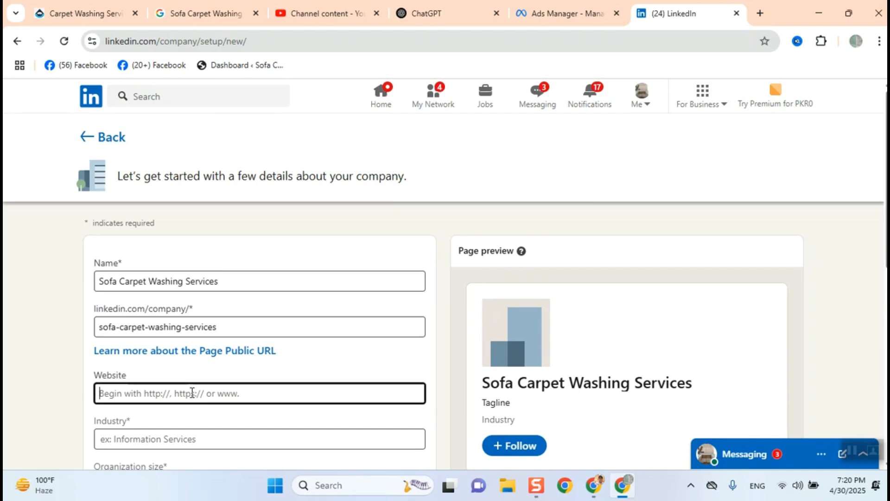
key(ctrl+v)
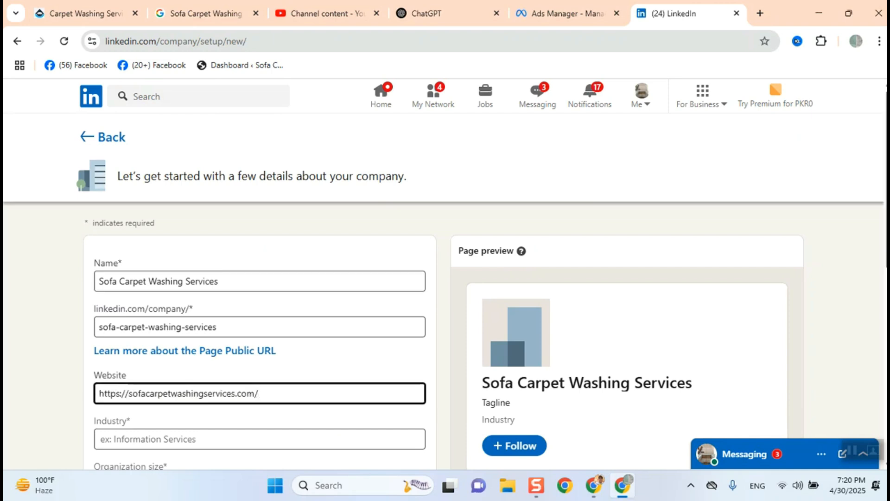
- Zoom the browser view to 125%
click(879, 41)
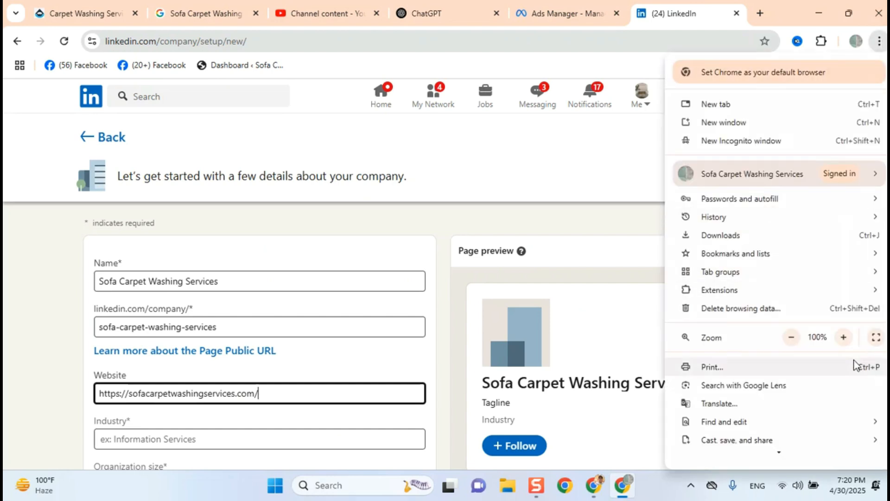
click(844, 337)
click(843, 338)
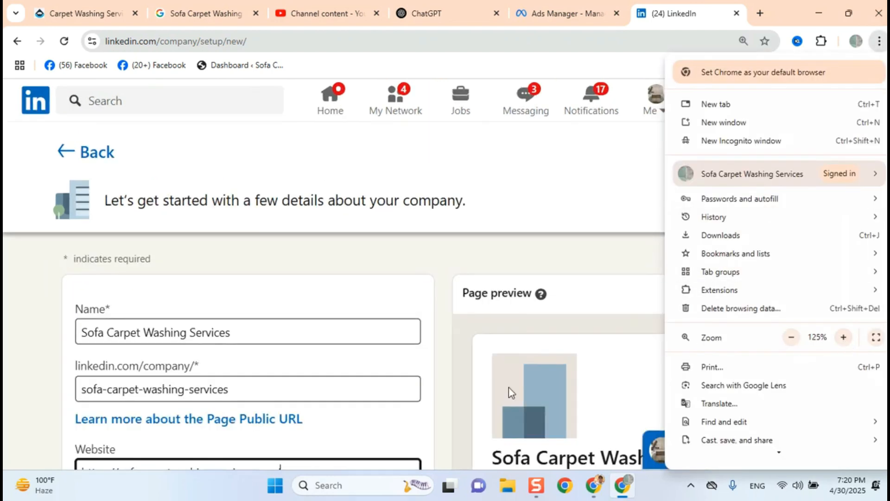
click(454, 365)
- Try searching the Industry field for home and browse the suggested industries before clearing it
scroll(455, 364, down, 2)
scroll(457, 365, down, 1)
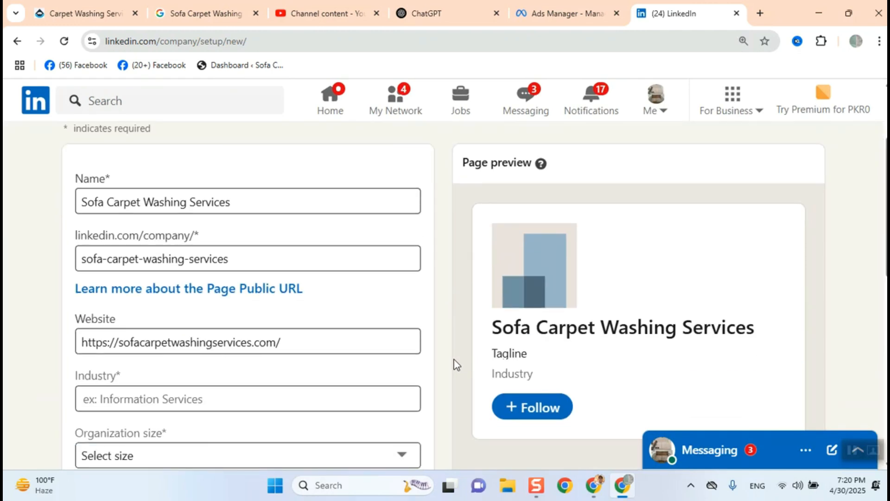
click(135, 399)
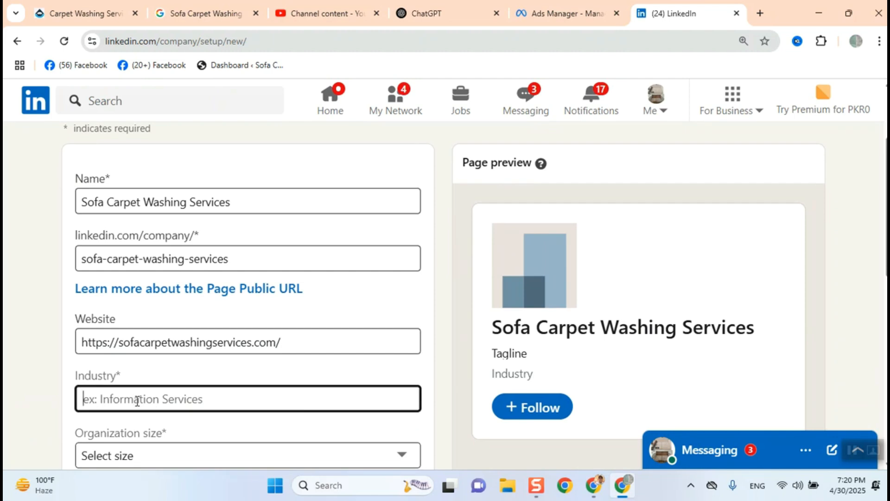
text(home)
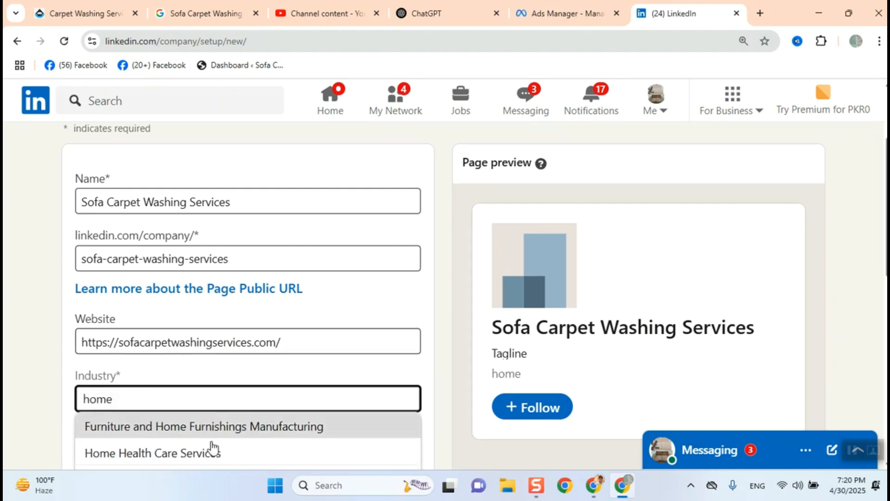
scroll(212, 449, down, 1)
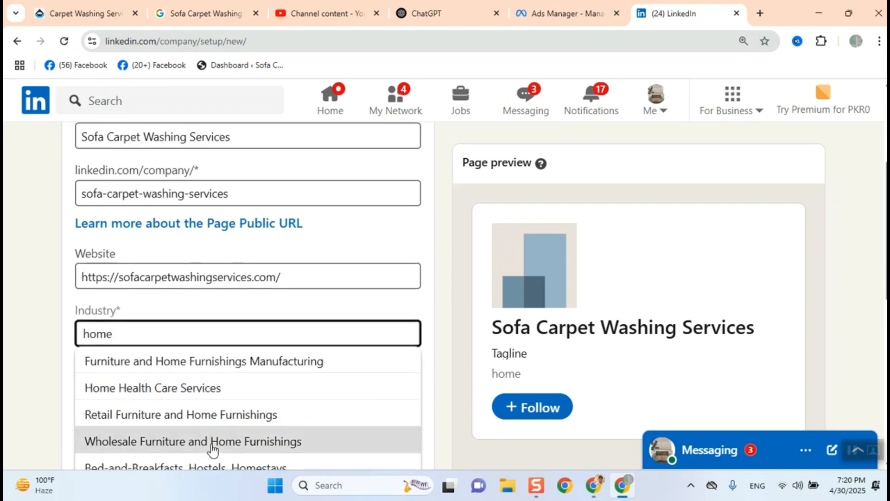
scroll(213, 449, down, 2)
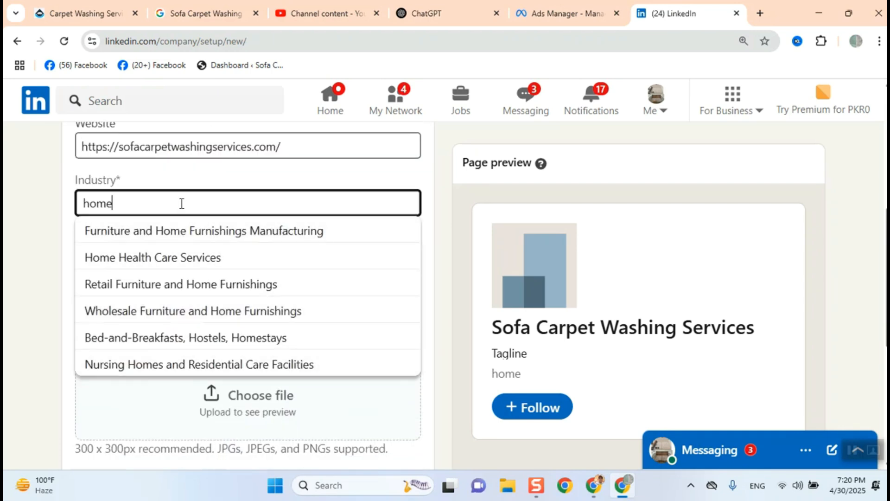
key(BackSpace)
key(BackSpace)
key(BackSpace)
key(BackSpace)
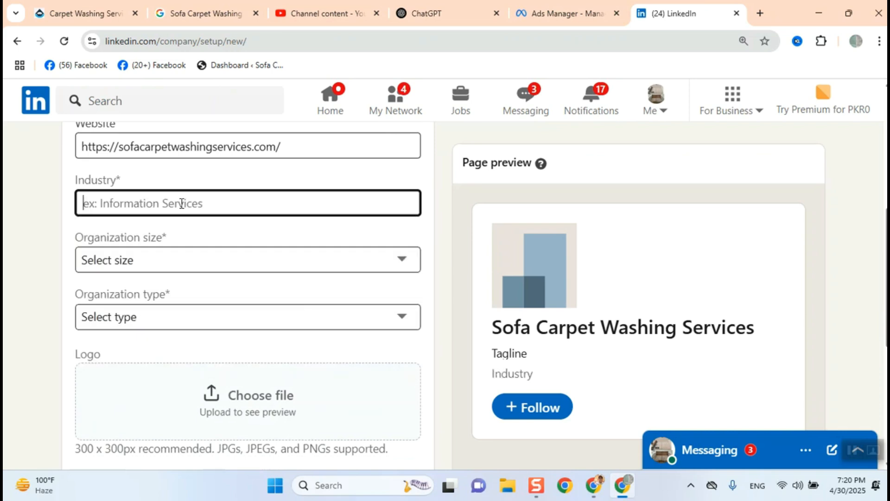
- Try searching the Industry field for carpet and then cleaning, clearing each term
text(carpet)
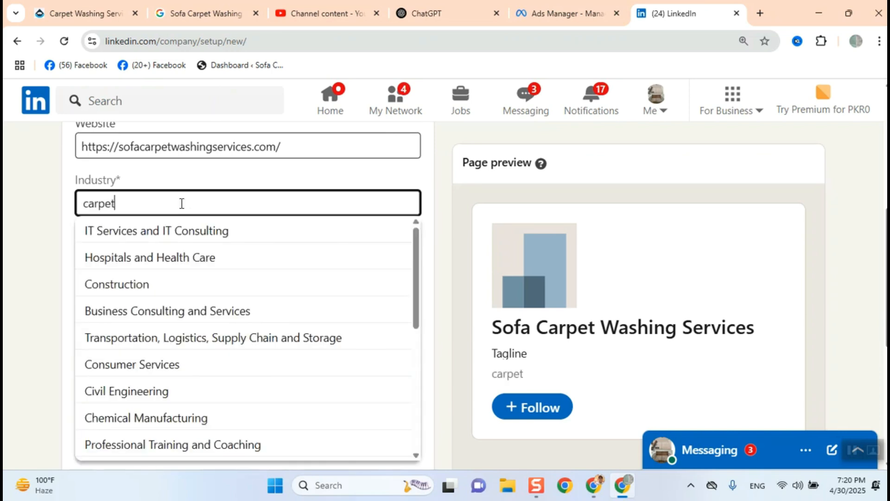
key(BackSpace)
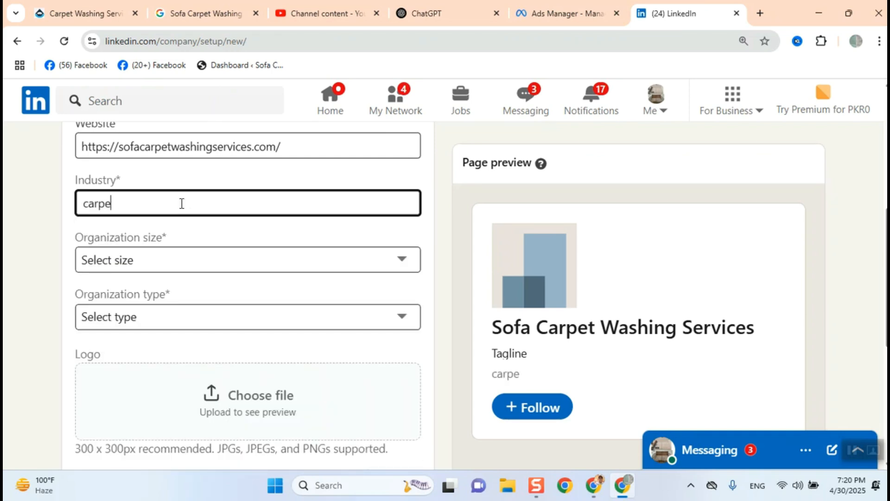
key(BackSpace)
key(BackSpace)
key(BackSpace)
key(BackSpace)
key(BackSpace)
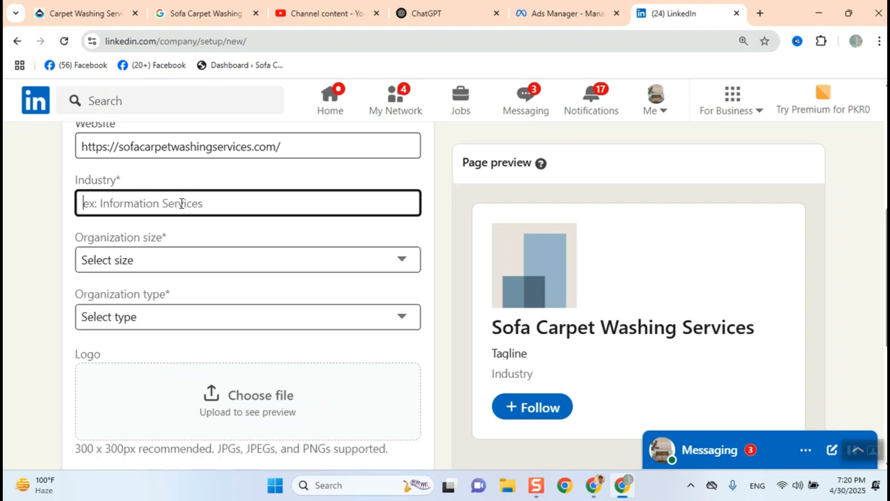
text(cleaning)
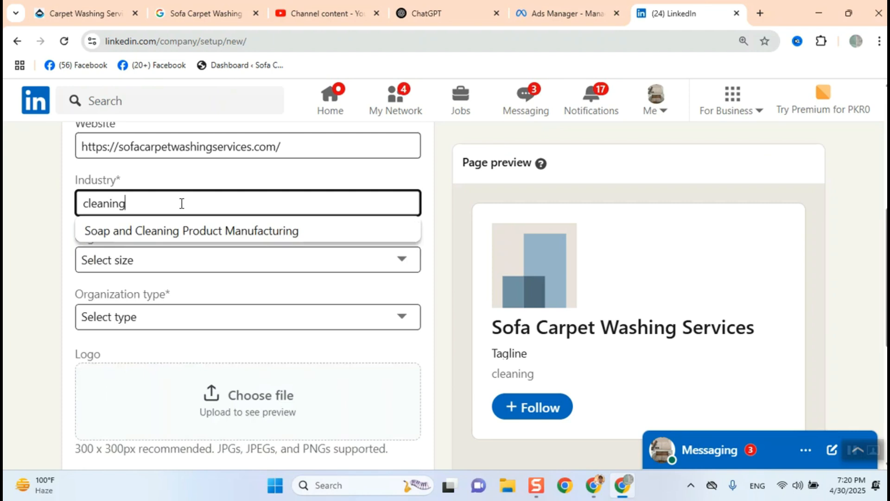
key(BackSpace)
key(BackSpace)
key(BackSpace)
key(BackSpace)
key(BackSpace)
key(BackSpace)
key(BackSpace)
key(BackSpace)
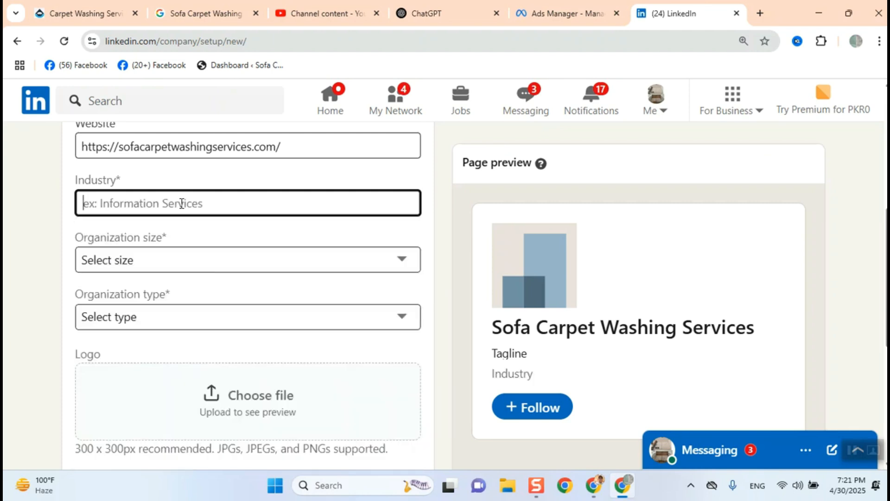
- Try searching the Industry field for Upholstery, then home again, and leave the field without picking an industry
text(Upholstery)
key(BackSpace)
key(BackSpace)
key(BackSpace)
key(BackSpace)
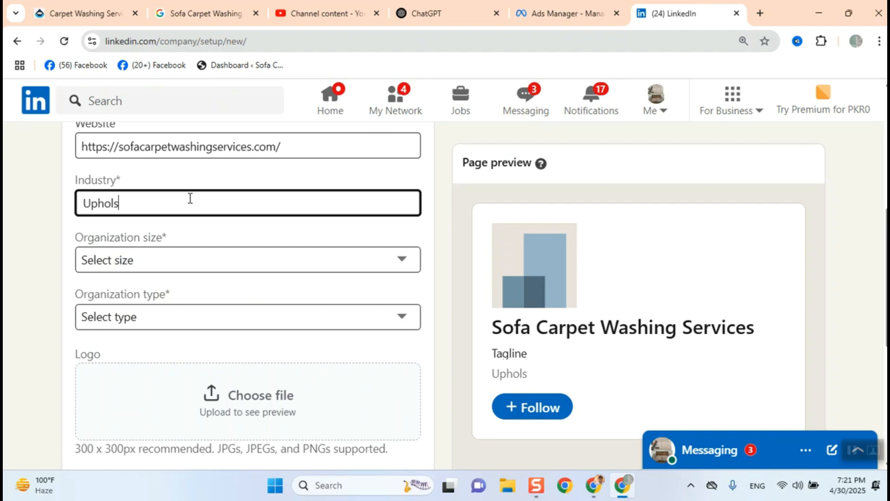
key(BackSpace)
key(BackSpace)
key(BackSpace)
key(BackSpace)
key(BackSpace)
key(BackSpace)
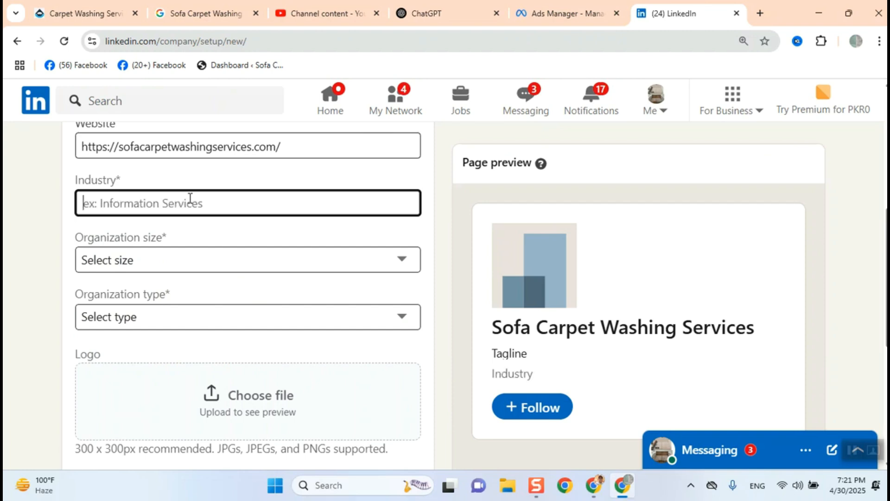
text(home)
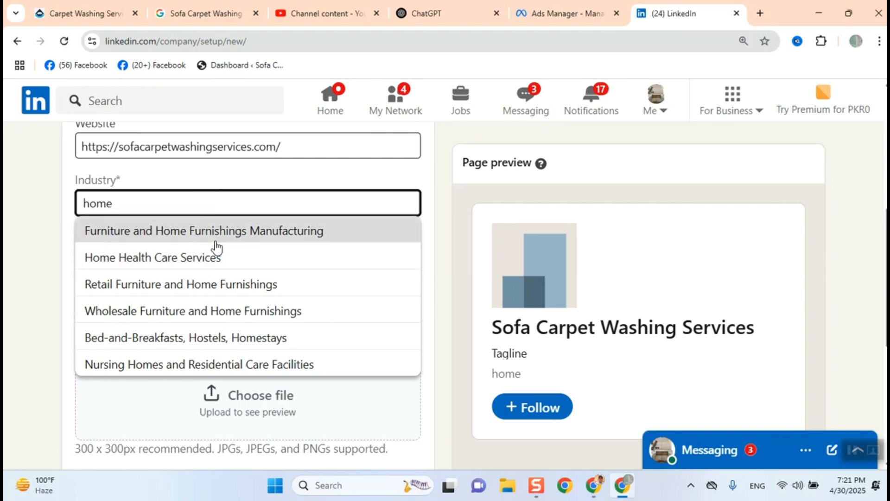
scroll(315, 286, down, 1)
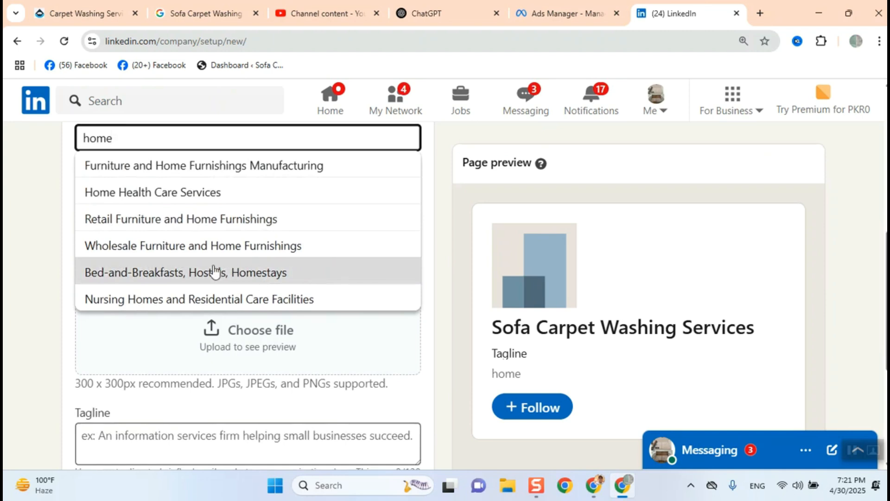
scroll(215, 271, up, 1)
click(33, 247)
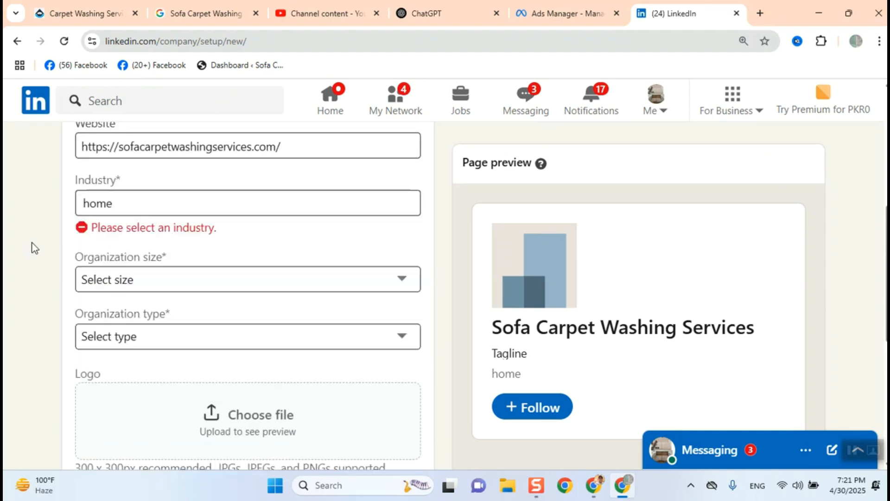
- Open Gemini from the Google apps launcher in a new browser tab
click(765, 13)
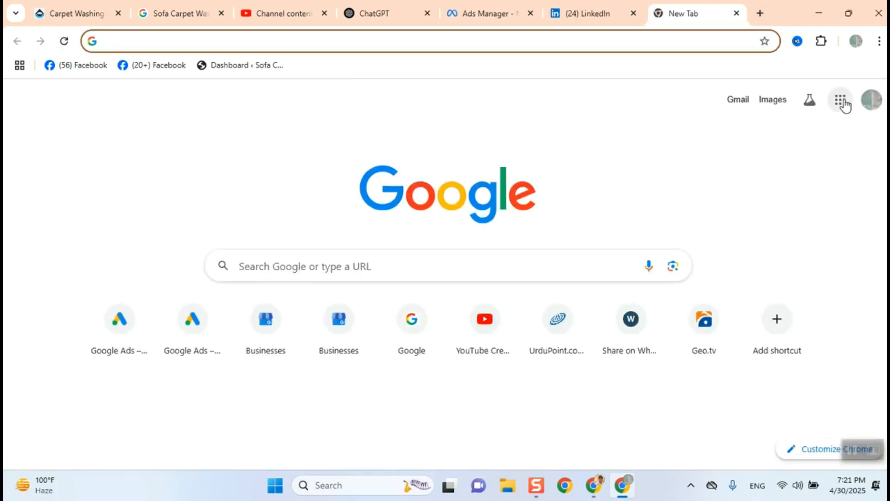
click(841, 101)
scroll(825, 288, down, 3)
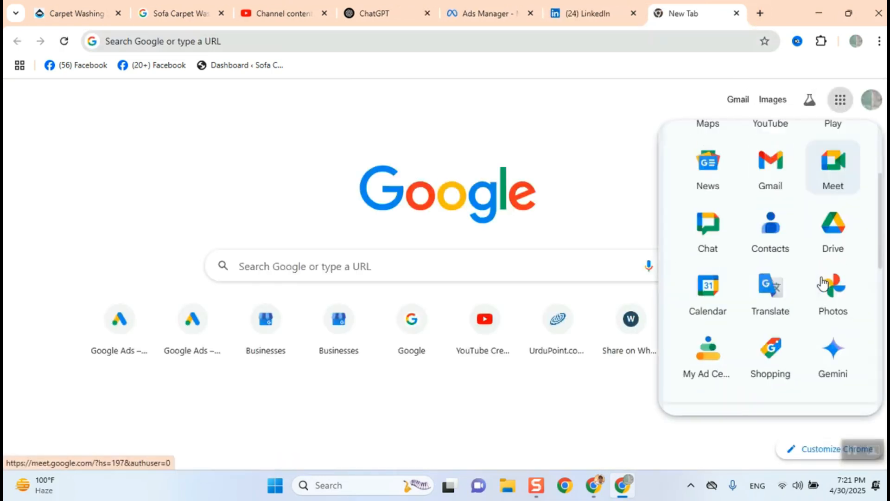
click(823, 353)
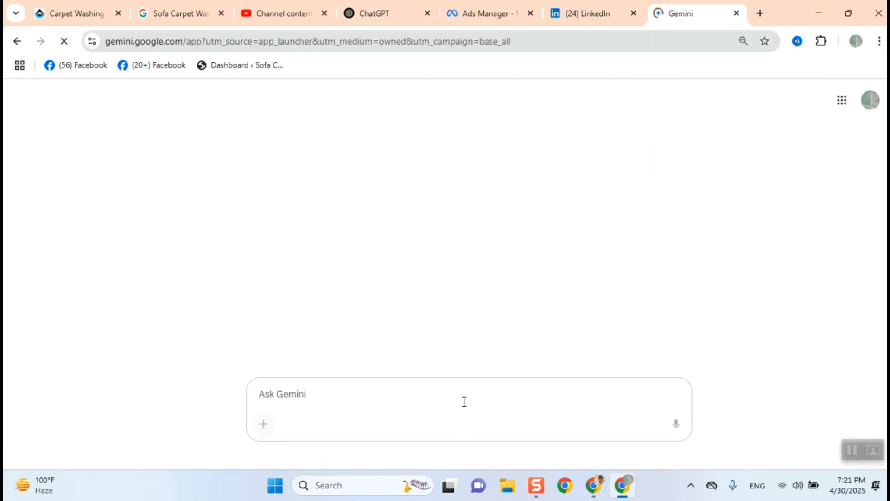
- Write a Gemini prompt: we are providing carpet and sofa cleaning services. suggest me linkedin business category
text(we are )
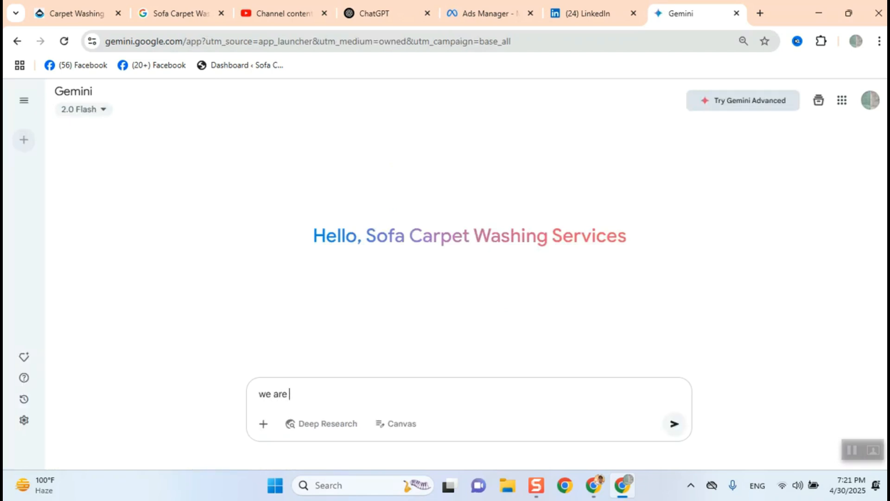
text(providing carpet a)
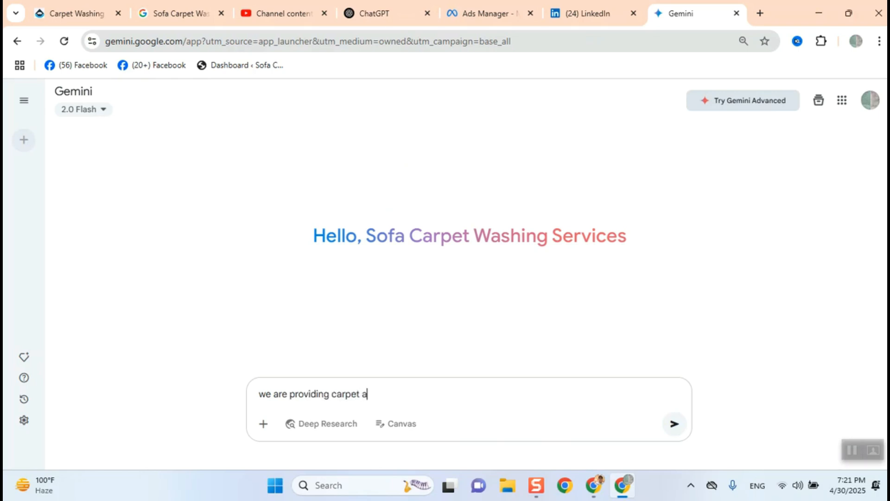
text(nd sofa cleaning servic)
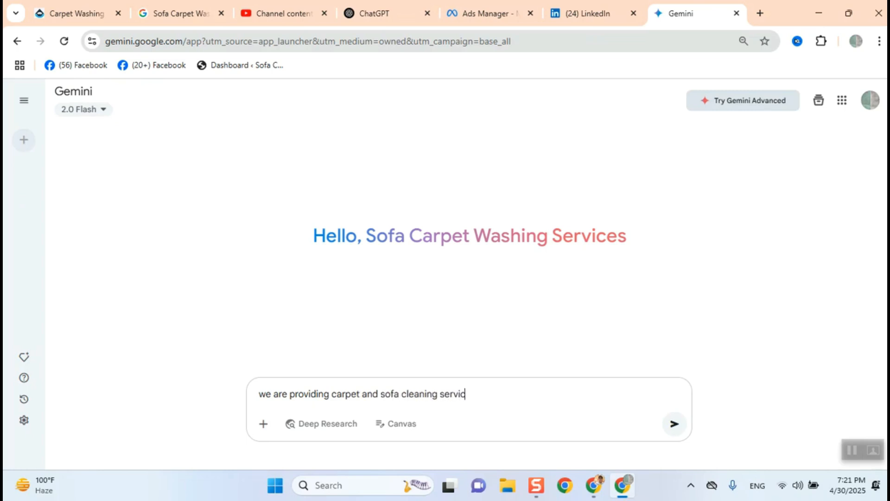
text(es. suhh)
key(BackSpace)
key(BackSpace)
text(ggest me linkedin)
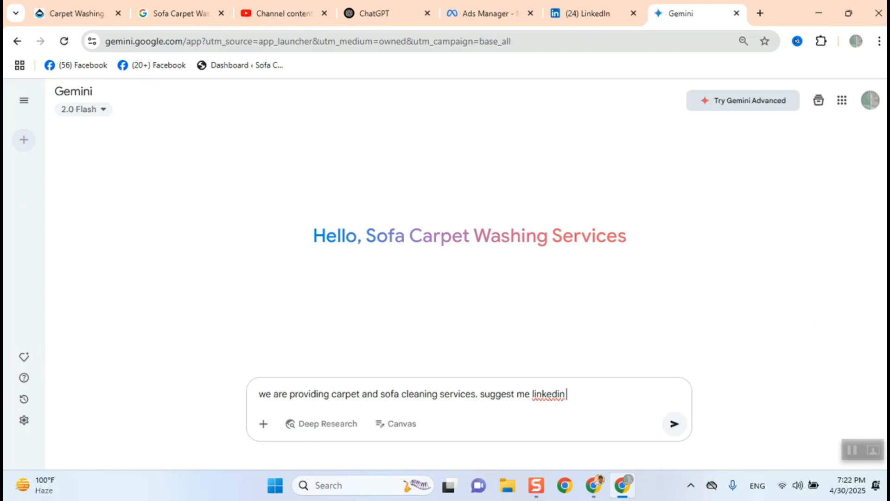
text( business category)
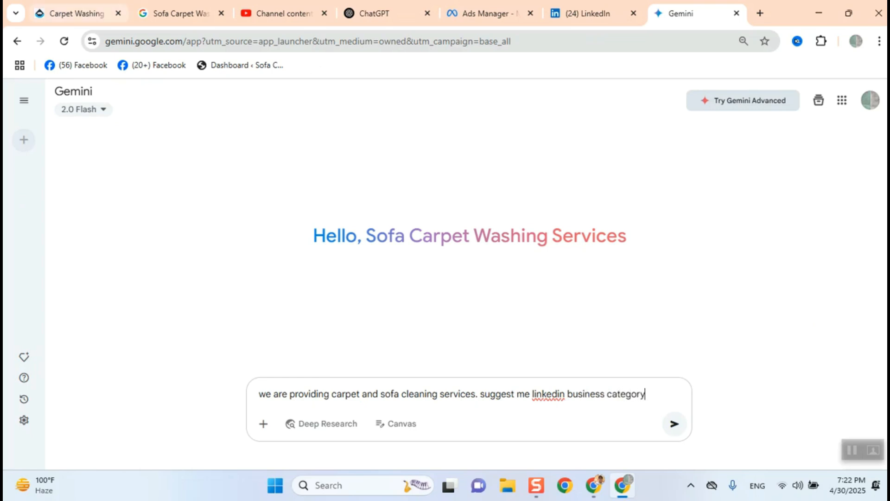
- Change the prompt's ending from business category to industry and send it to Gemini
click(574, 14)
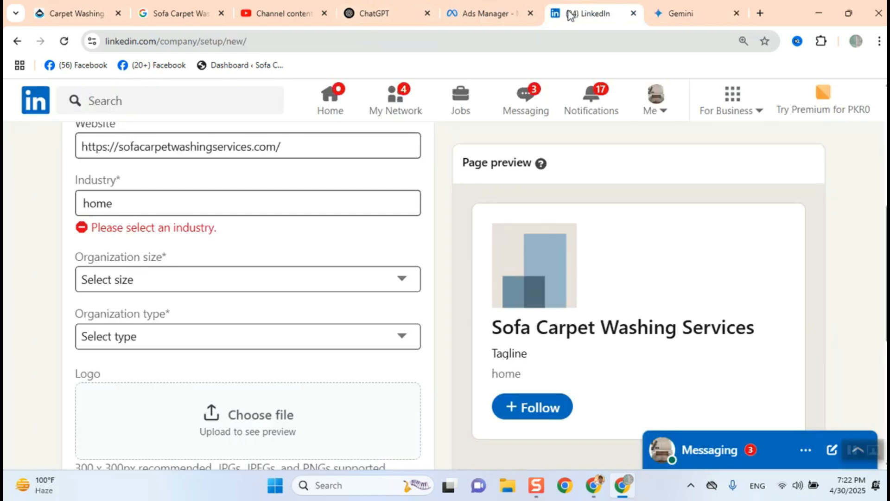
click(677, 14)
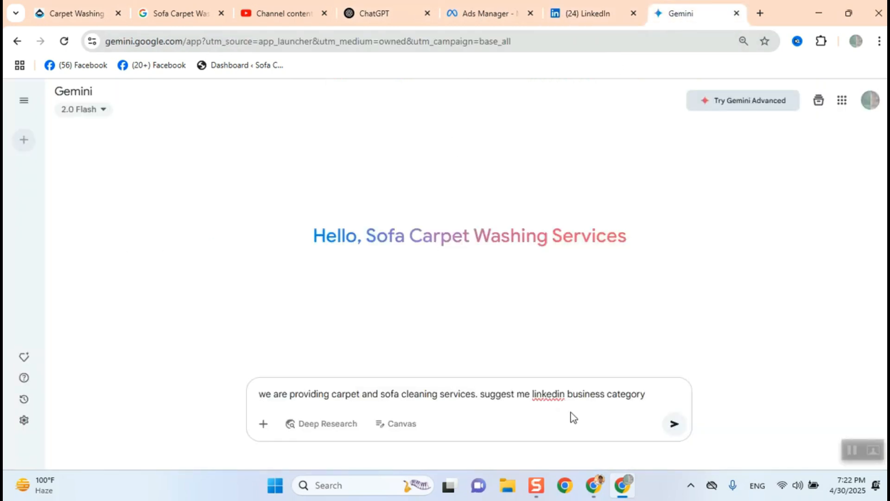
key(BackSpace)
key(BackSpace)
key(BackSpace)
key(BackSpace)
key(BackSpace)
key(BackSpace)
key(BackSpace)
key(BackSpace)
key(BackSpace)
key(BackSpace)
key(BackSpace)
key(BackSpace)
key(BackSpace)
key(BackSpace)
key(BackSpace)
key(BackSpace)
text(industry)
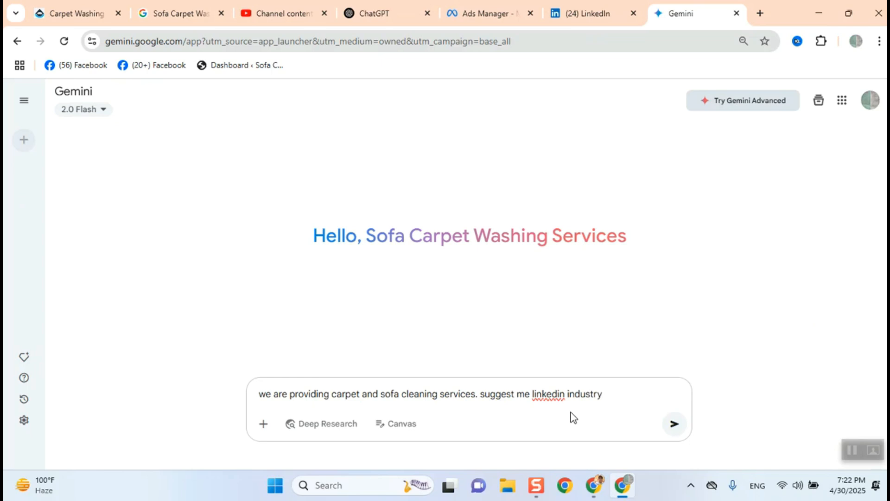
key(Return)
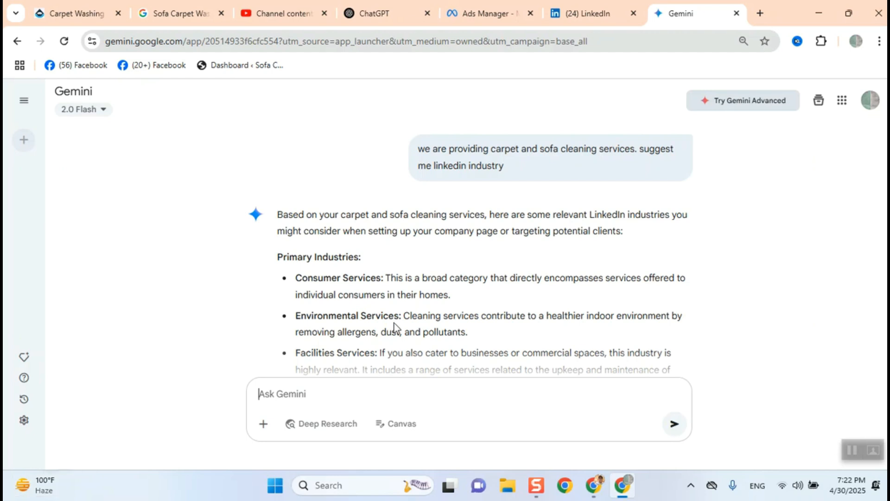
- Review Gemini's suggested industries and set the LinkedIn page's Industry to Consumer Services
scroll(398, 337, down, 1)
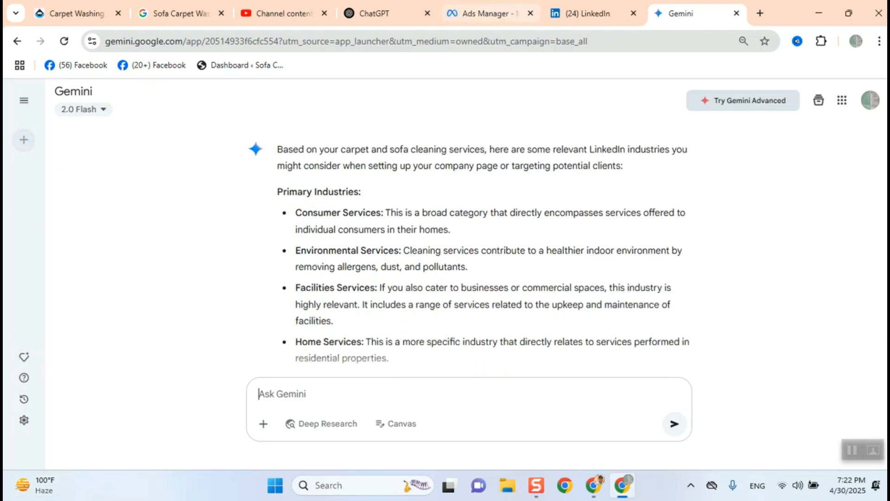
click(567, 13)
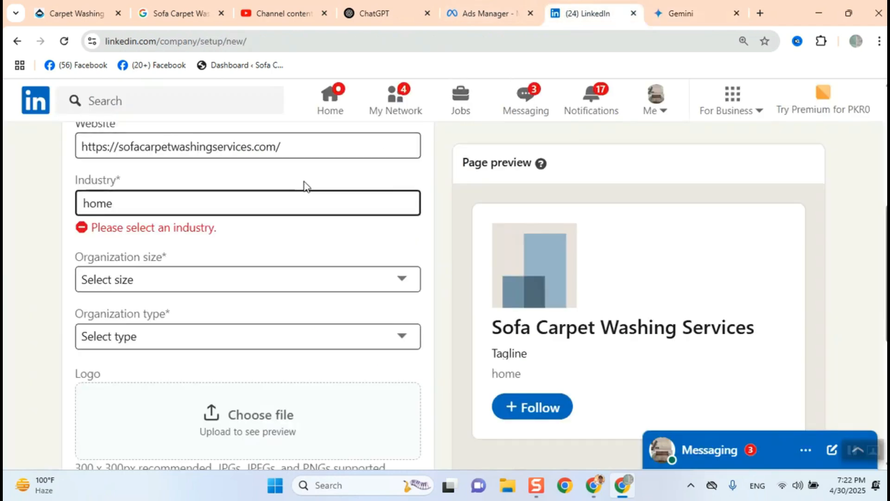
click(265, 193)
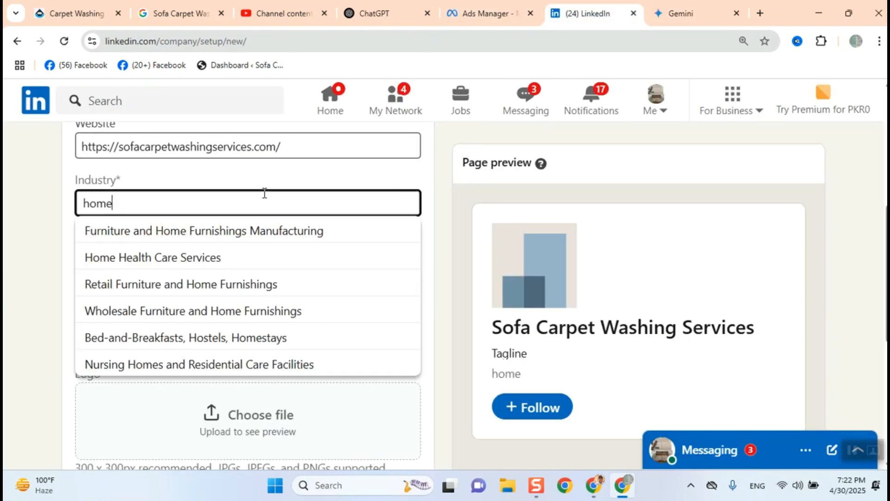
text(ser)
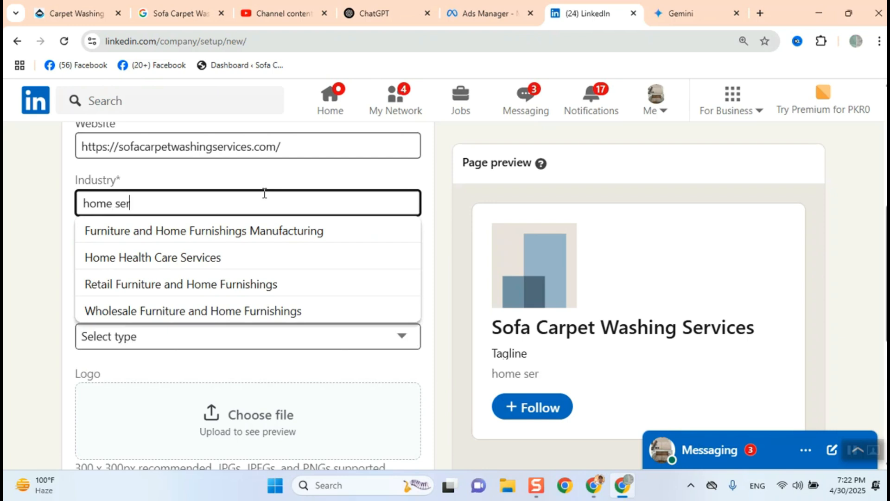
text(vices)
key(BackSpace)
key(BackSpace)
key(BackSpace)
key(BackSpace)
key(BackSpace)
key(BackSpace)
key(BackSpace)
key(BackSpace)
key(BackSpace)
key(BackSpace)
key(BackSpace)
key(BackSpace)
key(BackSpace)
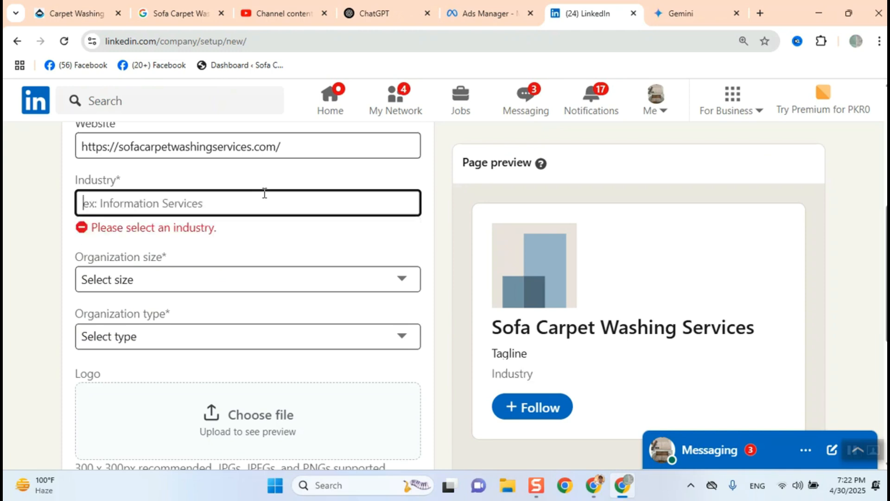
text(consumer)
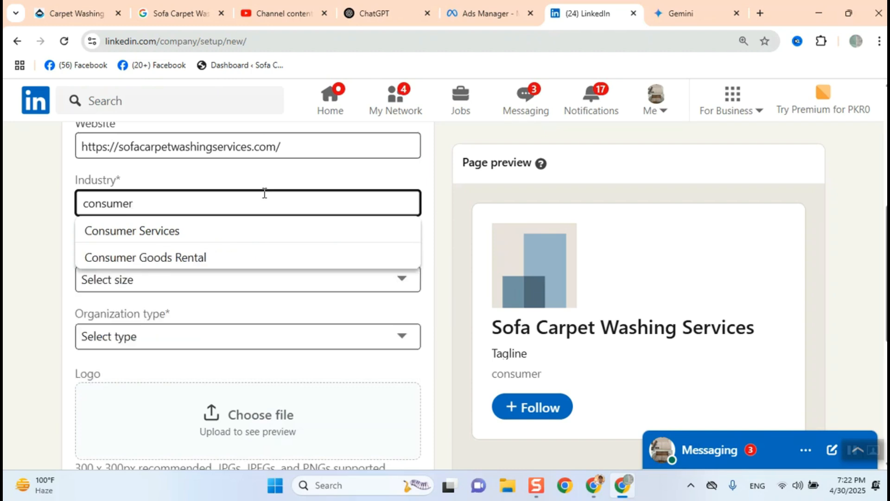
click(198, 229)
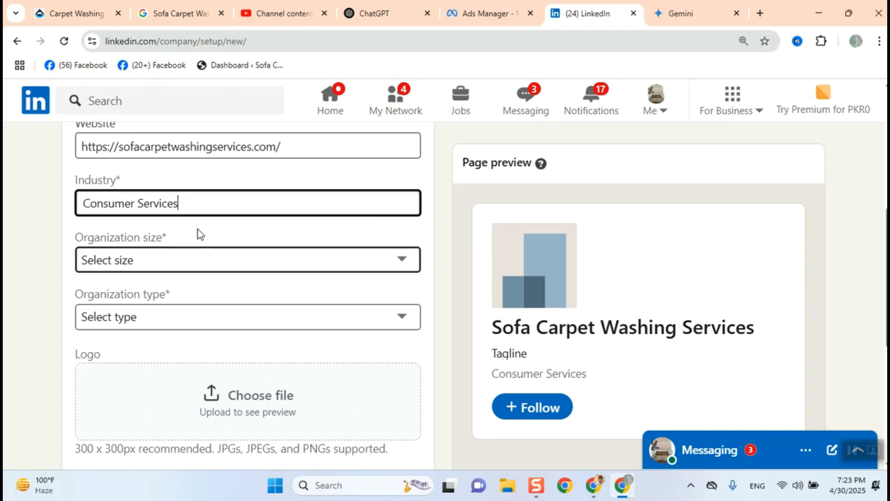
- Set the organization size to 2–10 employees and the organization type to Self-employed
click(163, 265)
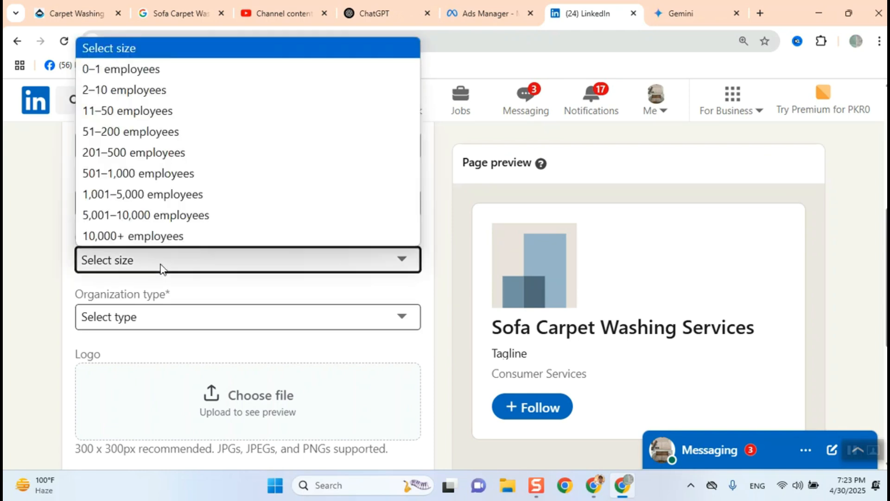
click(139, 90)
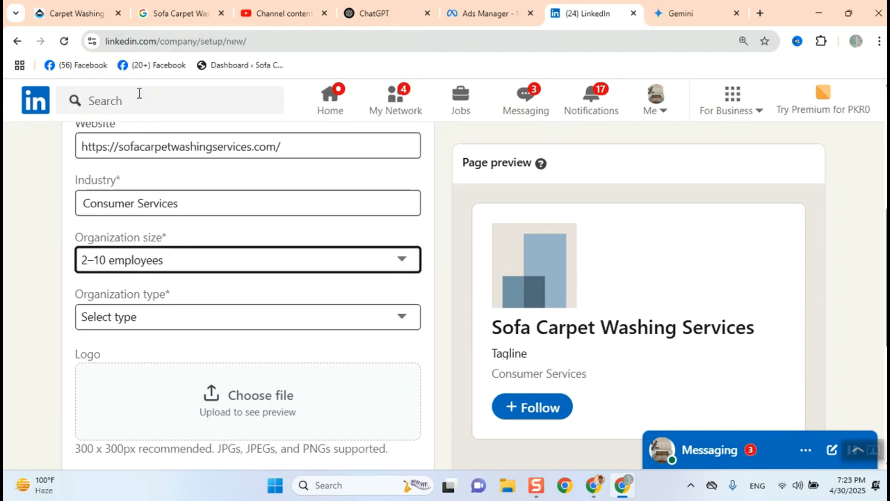
click(392, 321)
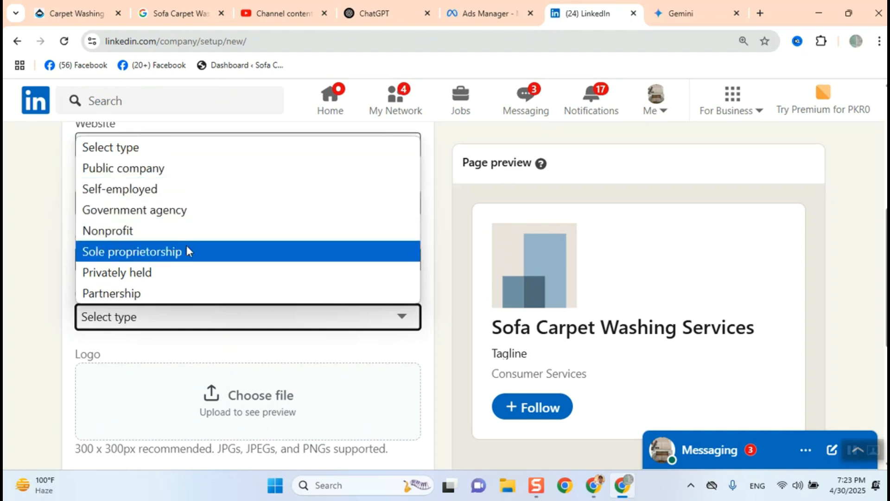
click(156, 189)
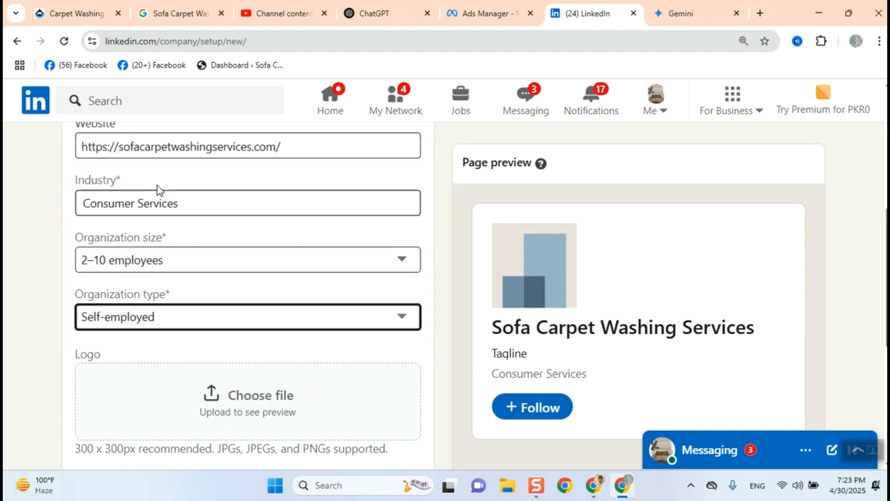
scroll(293, 335, down, 1)
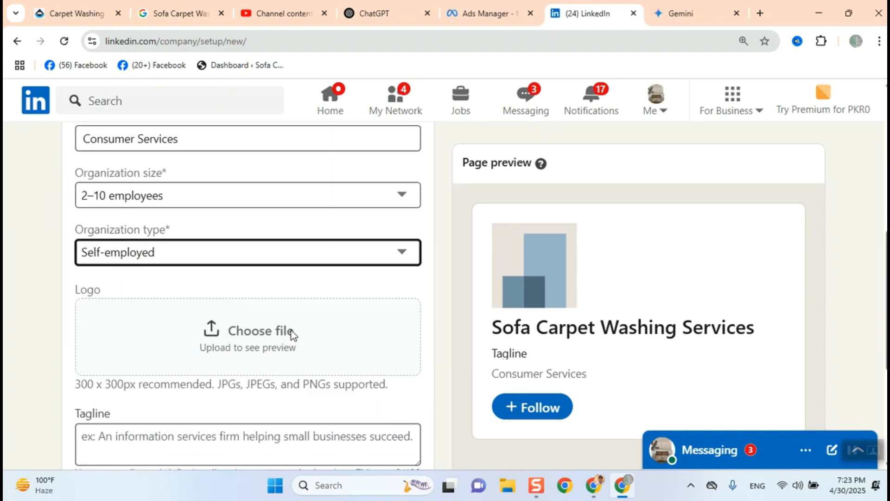
click(232, 250)
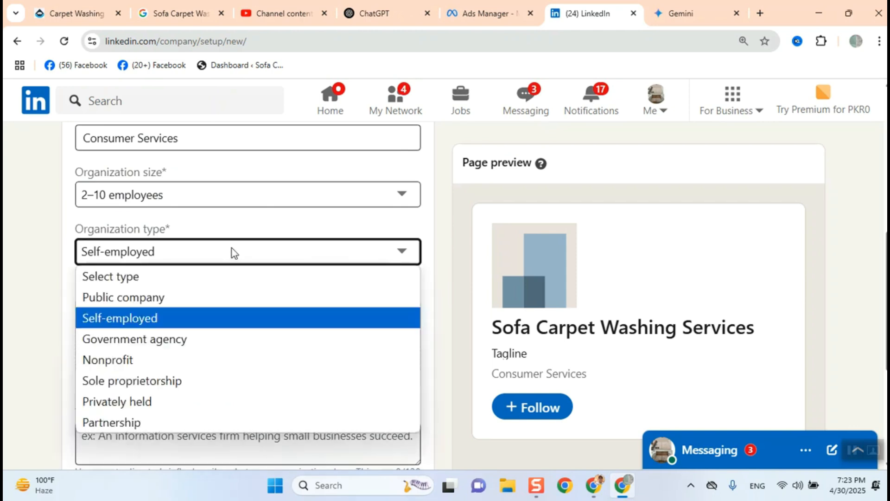
click(137, 317)
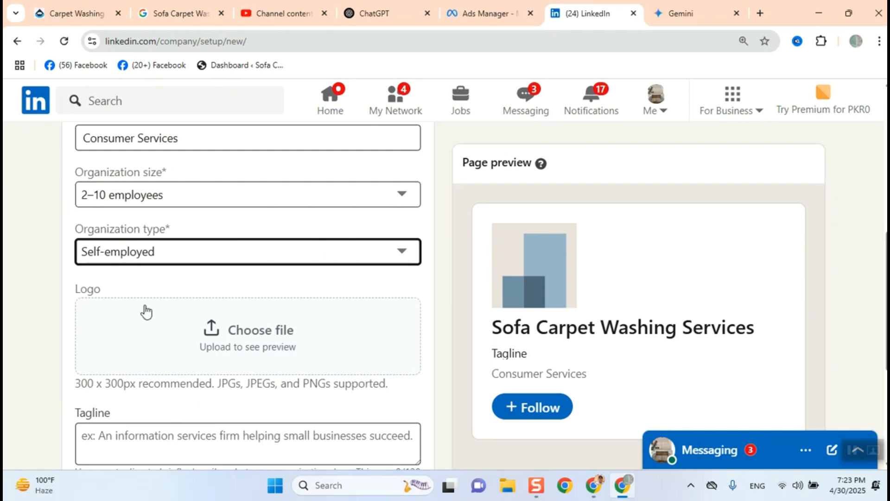
- Upload Untitled design.png from Downloads as the page logo
scroll(147, 312, down, 1)
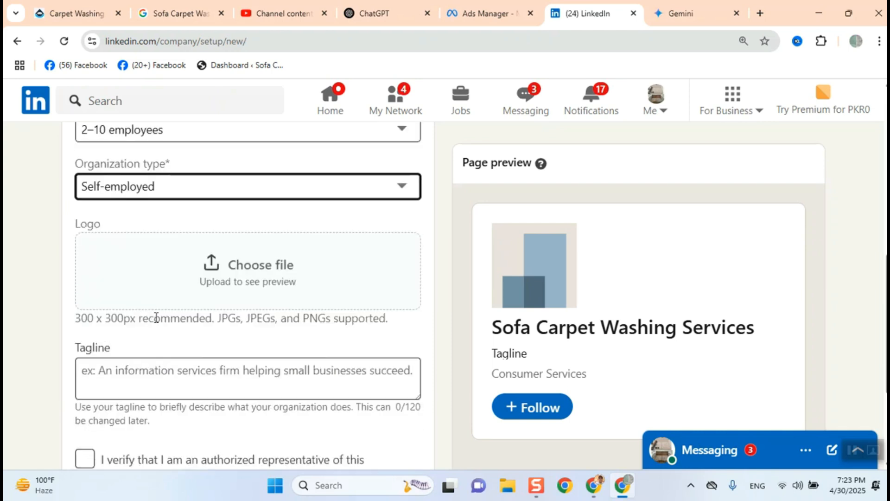
click(235, 285)
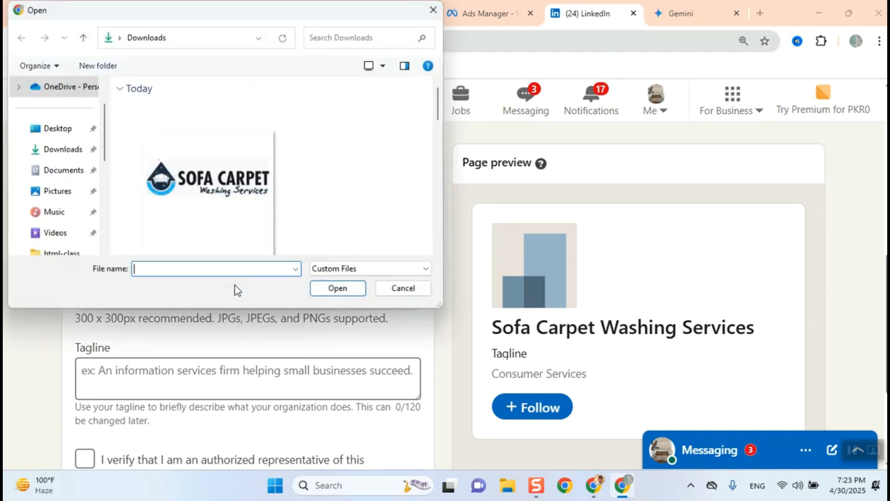
double_click(173, 189)
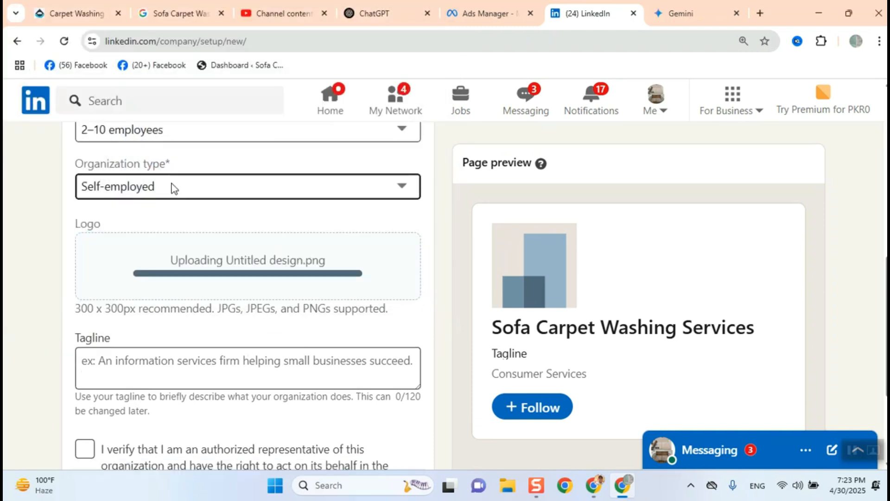
- Enter the tagline: We provide sofa cleaning, carpet washing, mattress washing services in Lahore
scroll(171, 187, down, 1)
scroll(146, 298, up, 1)
click(158, 354)
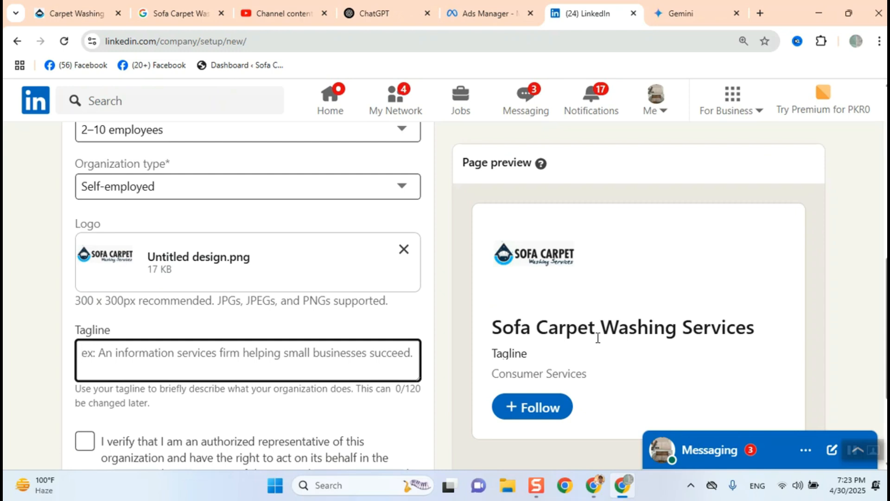
text(We )
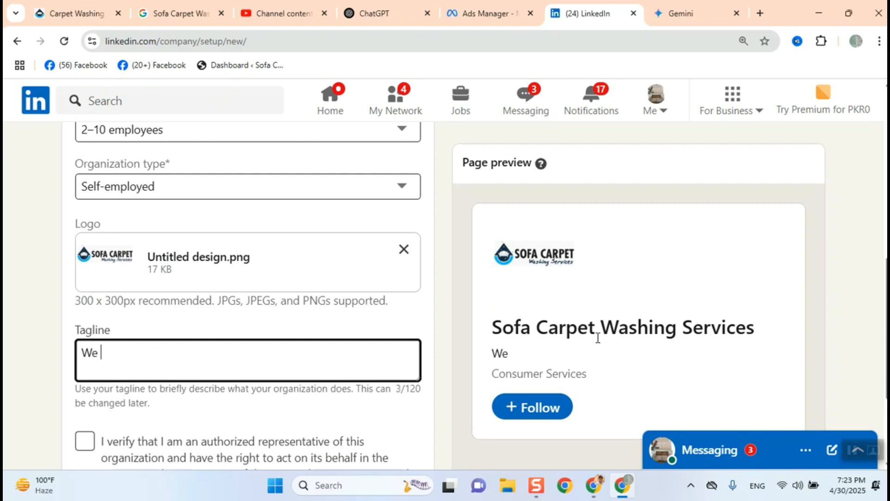
text(provide )
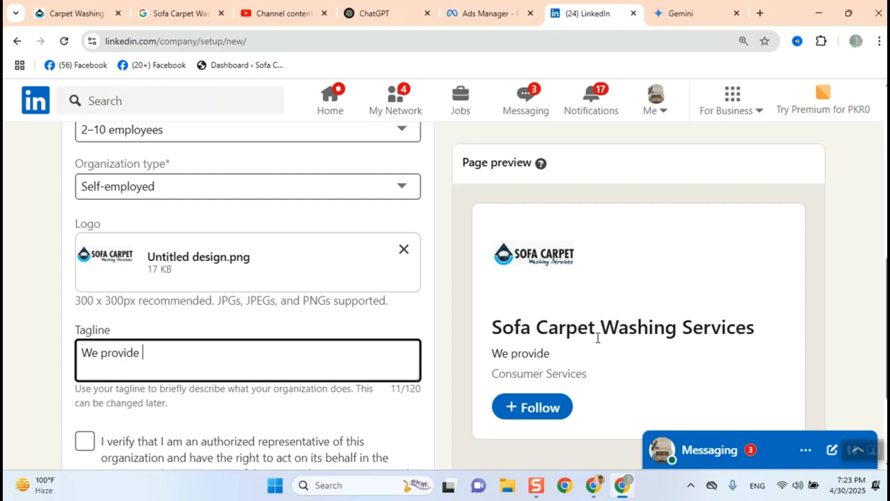
text(sofa cle)
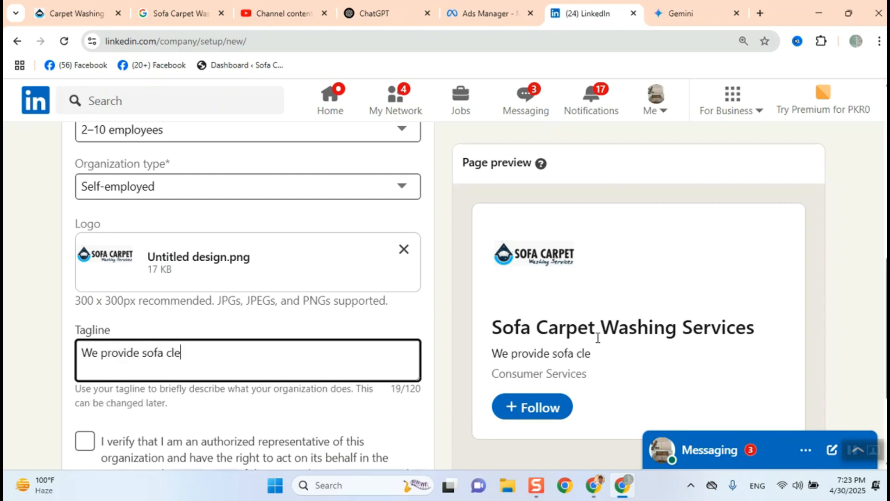
text(aning)
text(, car)
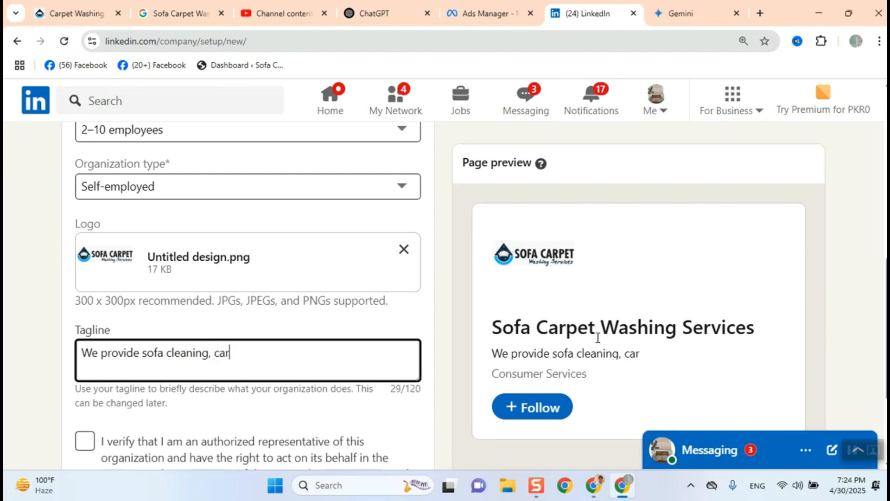
text(pet washin)
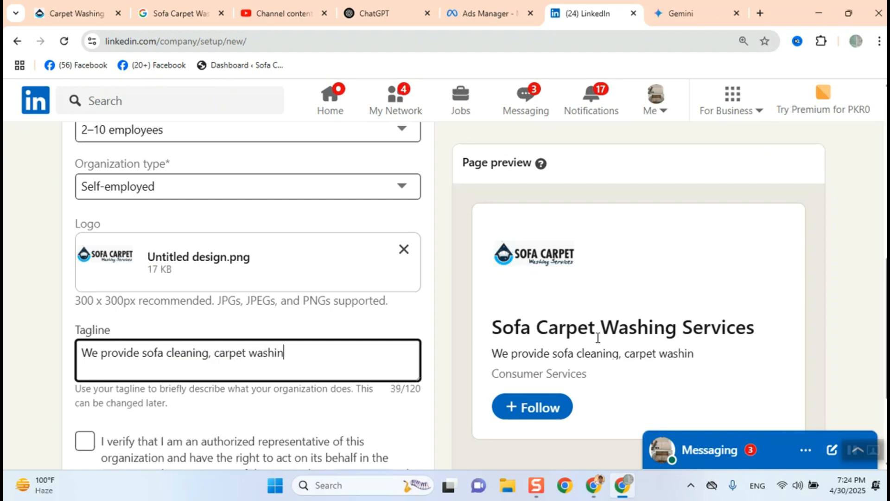
text(g, )
text(mattress )
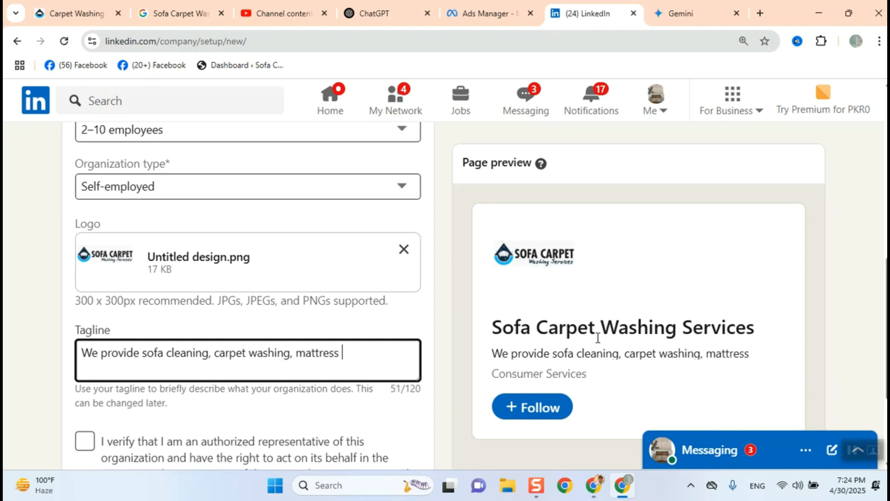
text(washing )
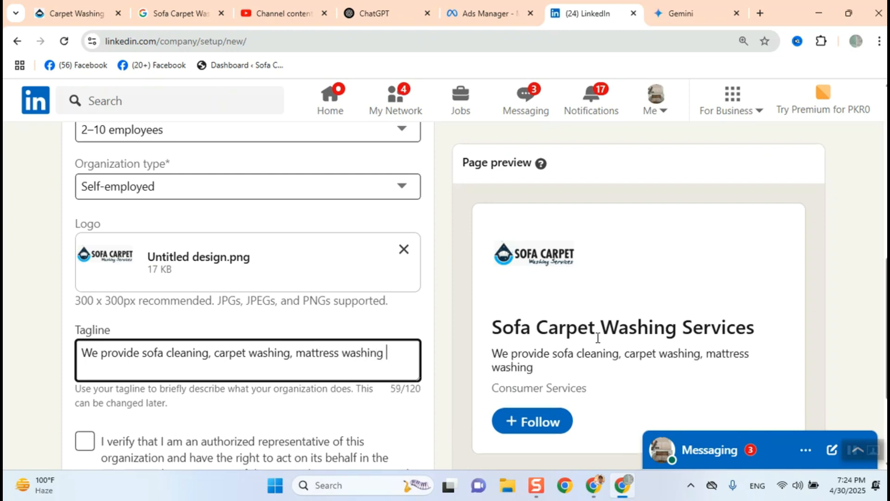
text(services in )
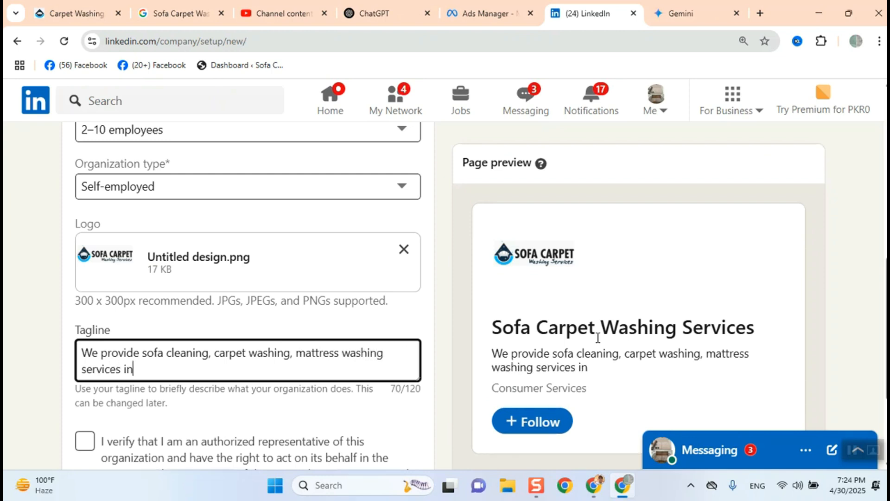
text(LAhore)
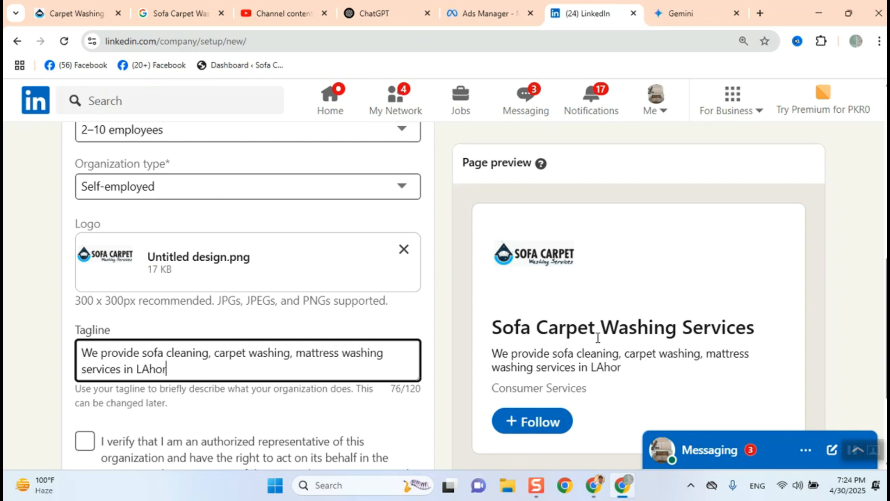
key(BackSpace)
key(BackSpace)
key(BackSpace)
key(BackSpace)
key(BackSpace)
text(ahore.)
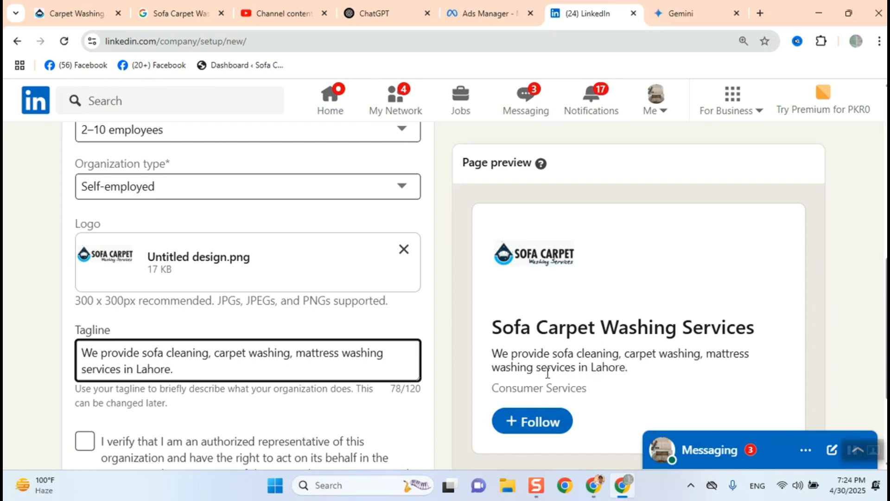
- Confirm the authorized-representative verification and create the company page
scroll(545, 370, down, 3)
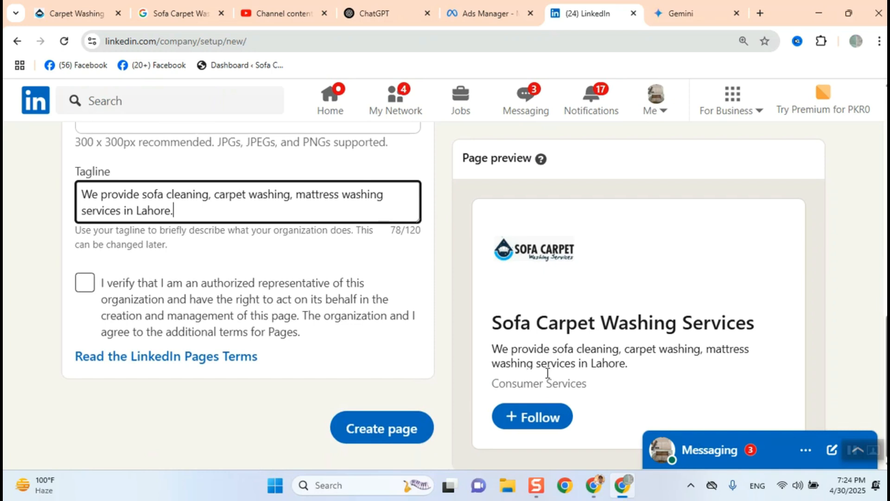
click(85, 282)
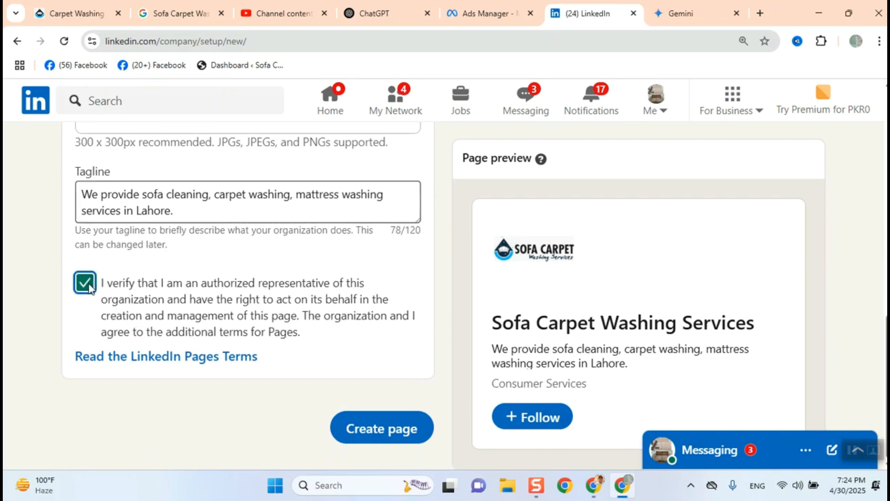
click(386, 435)
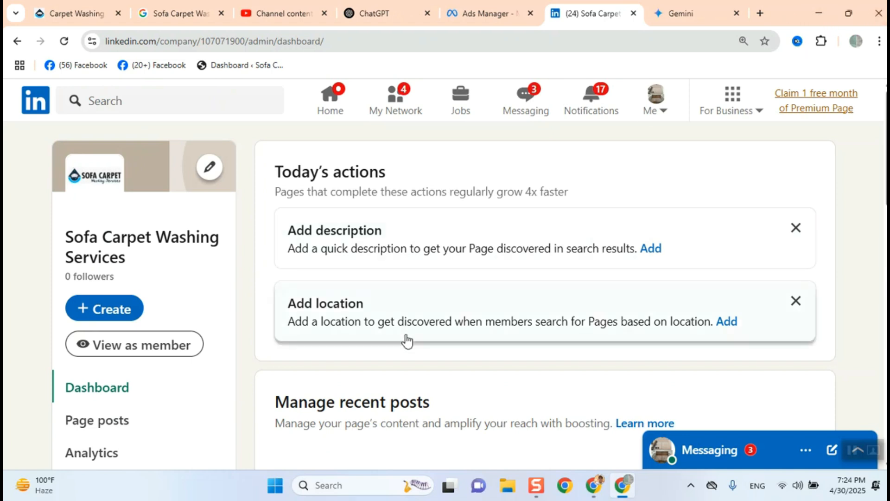
- Switch the browser to the Stars Academy Lahore (Work) Chrome profile
scroll(407, 340, down, 4)
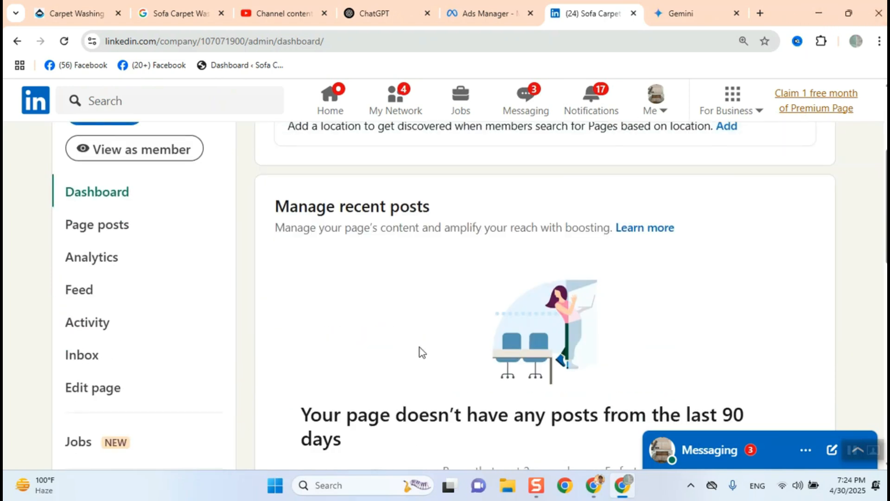
scroll(449, 382, up, 4)
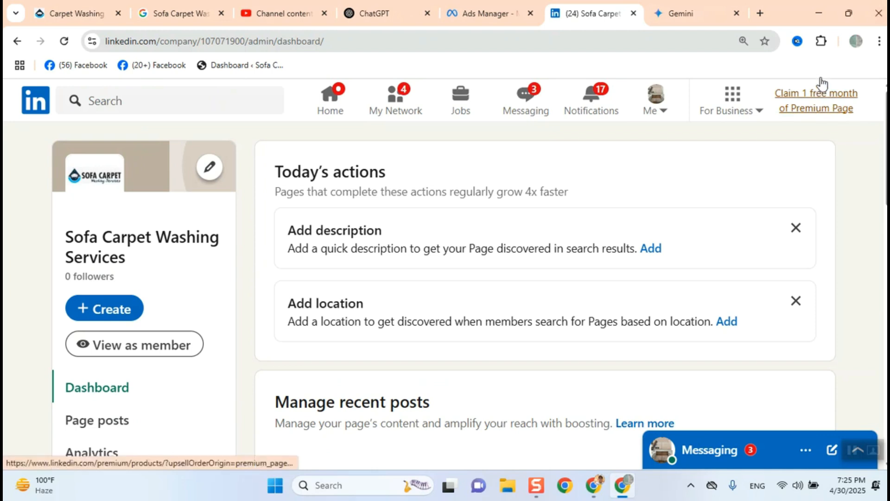
click(879, 41)
mouse_move(830, 168)
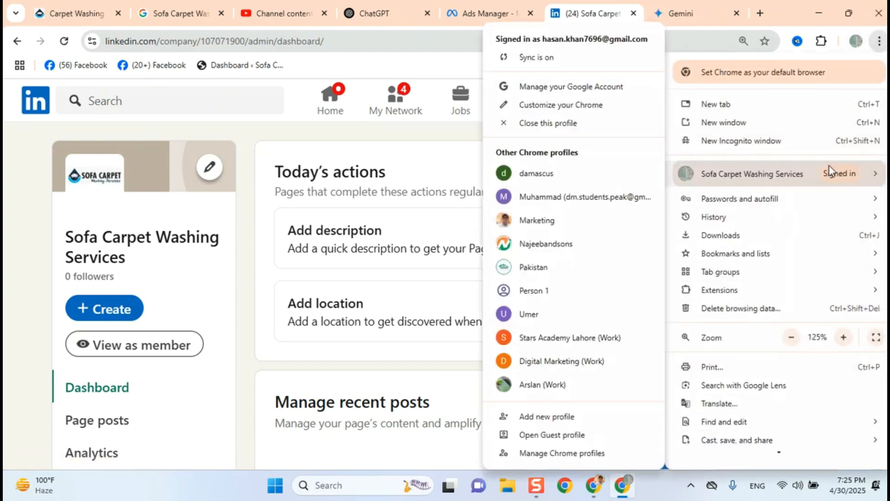
click(583, 338)
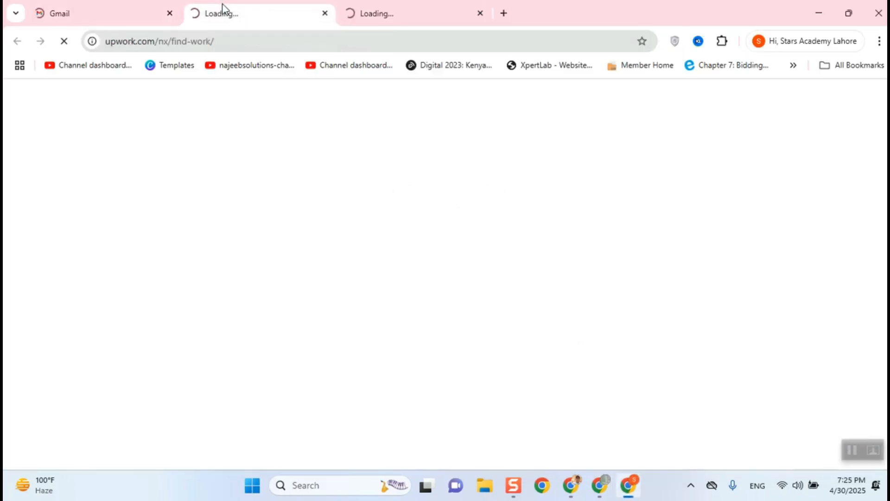
- Switch to the LinkedIn feed tab and set the browser zoom to 100%
click(364, 10)
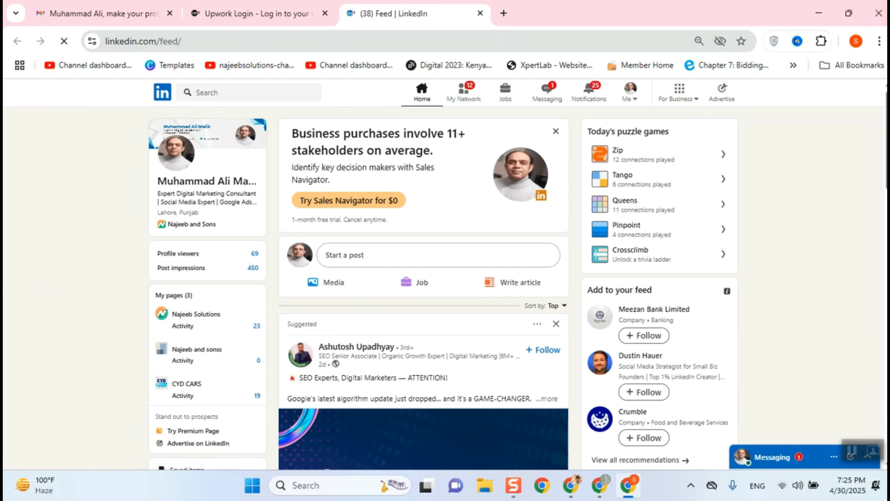
click(879, 41)
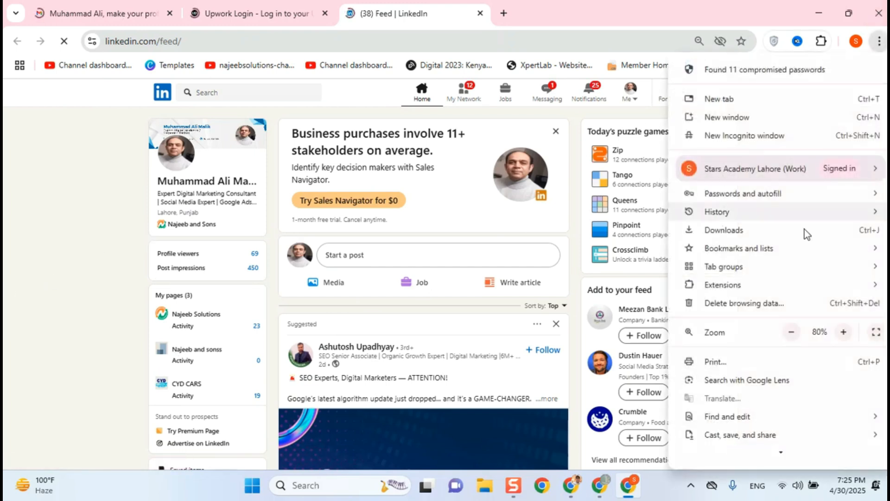
click(844, 332)
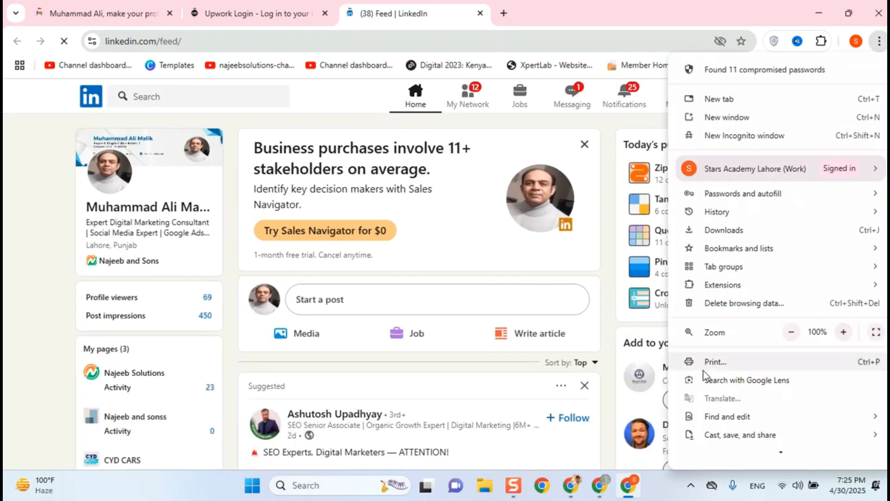
click(9, 341)
- Open the CYD CARS page from the list of managed pages
scroll(21, 358, down, 3)
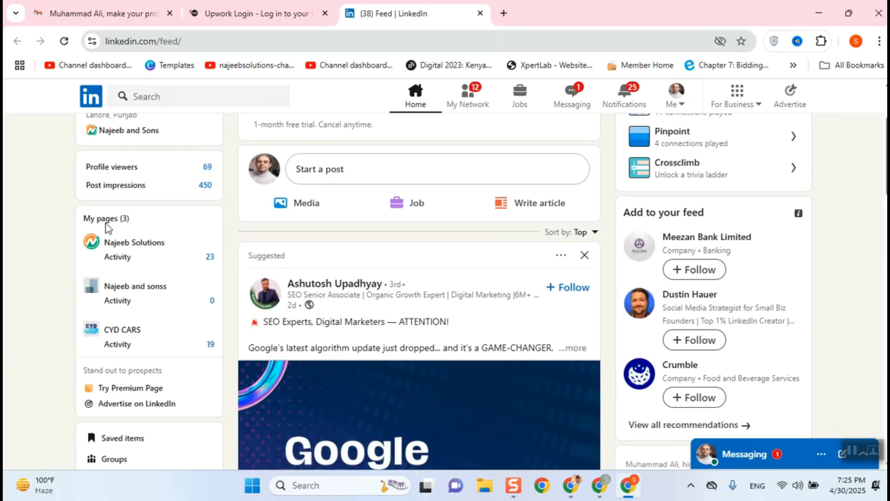
click(117, 334)
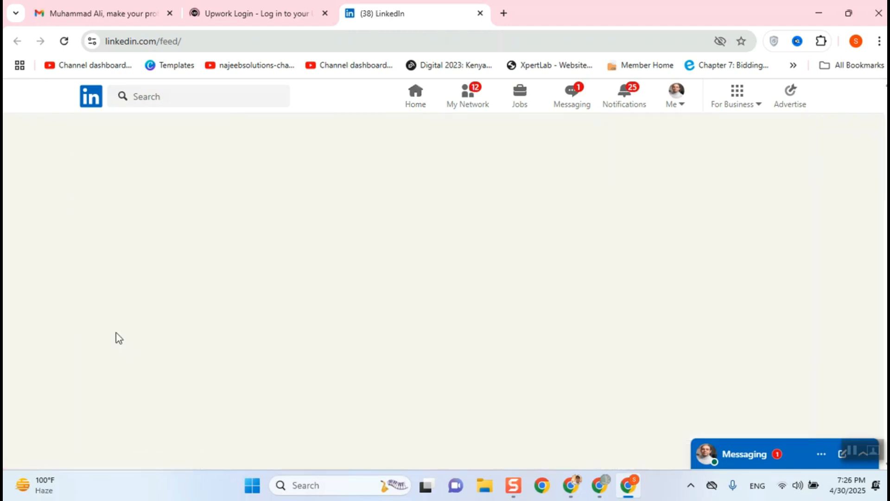